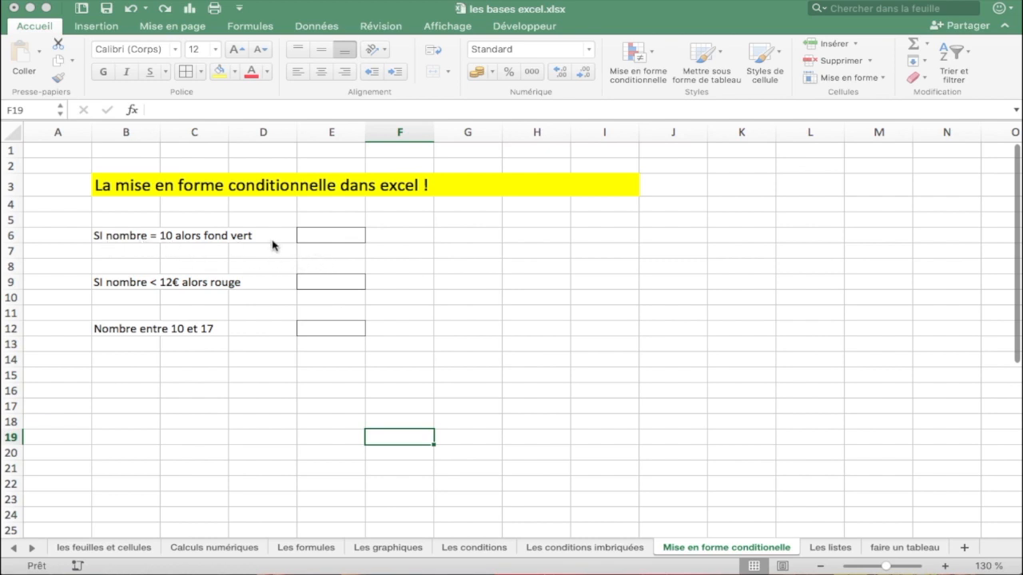
Start a new conditional formatting rule for cell E6 and set its style to Classique.
left_click(343, 235)
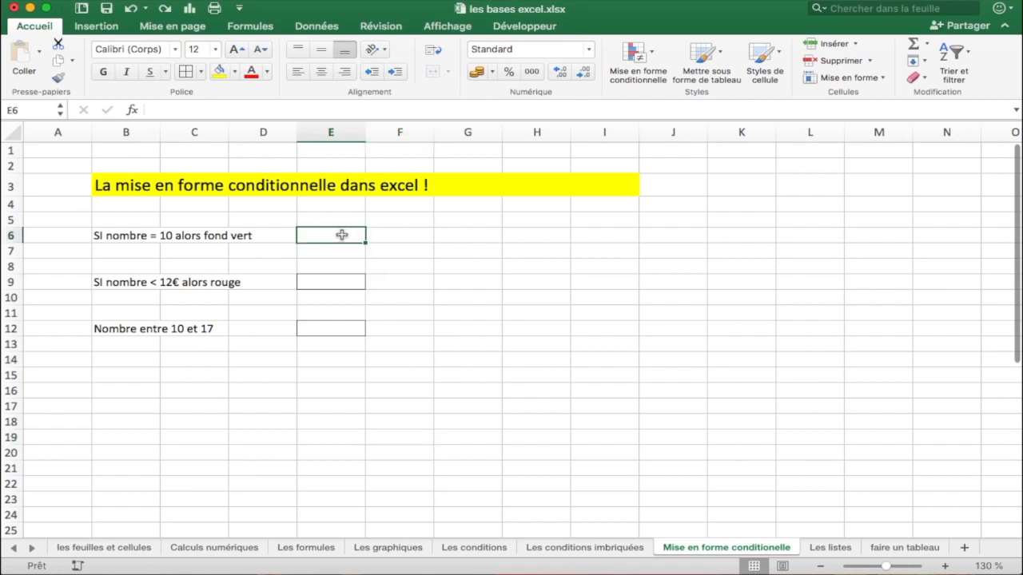
left_click(649, 56)
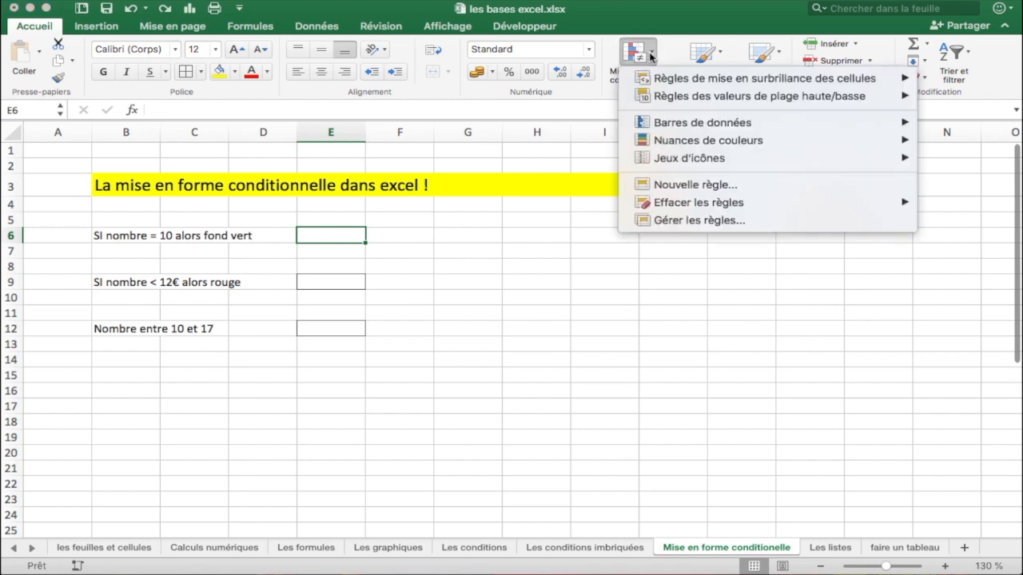
mouse_move(662, 74)
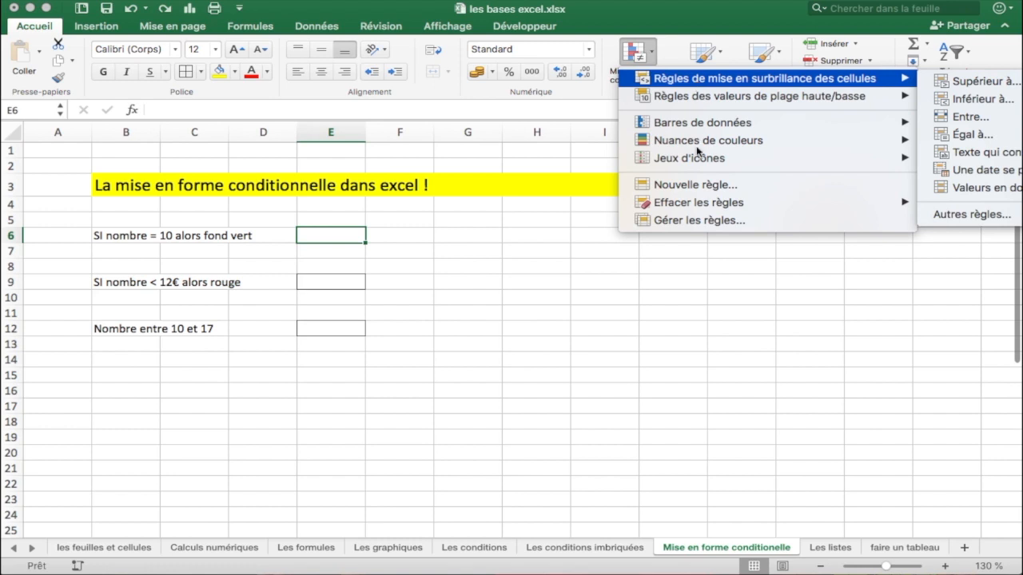
left_click(695, 190)
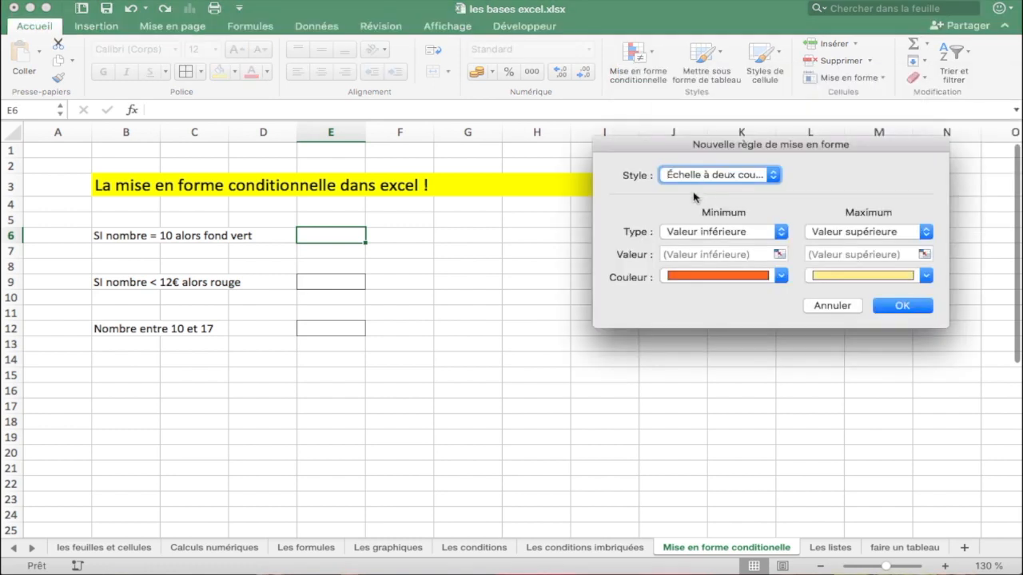
left_click(752, 177)
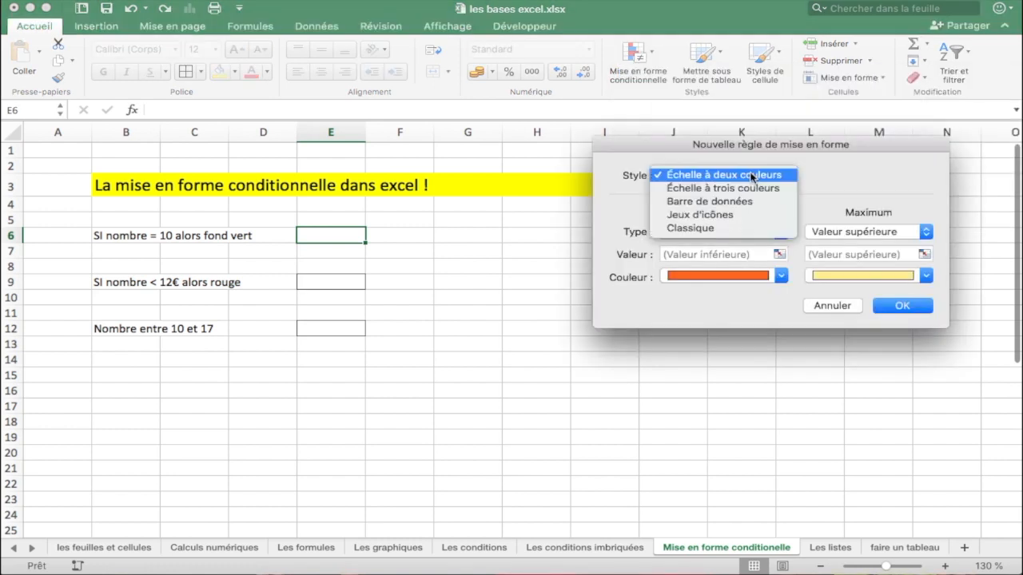
left_click(737, 230)
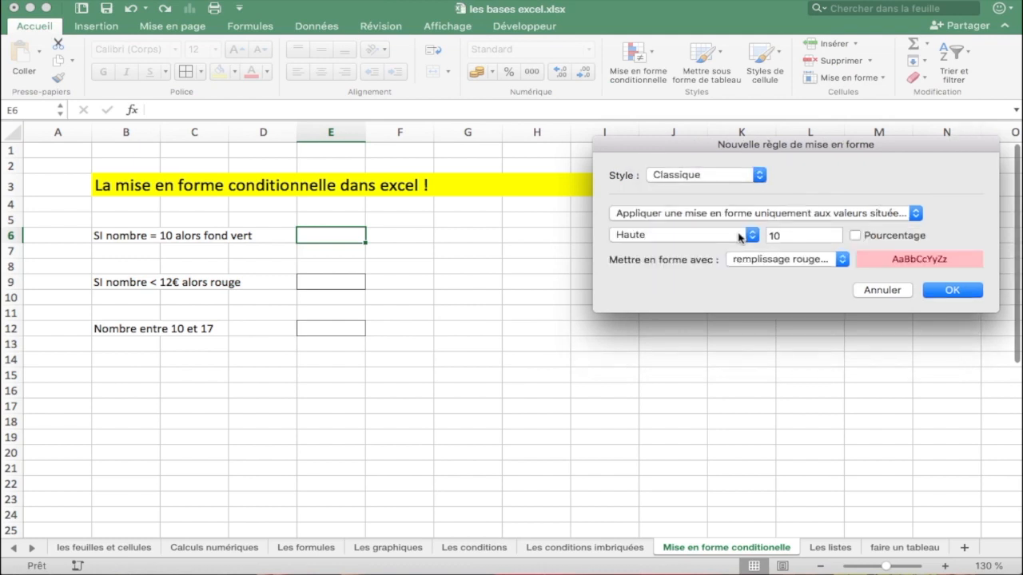
Format cells containing the specific text 10 with "remplissage vert avec texte vert foncé" and apply the rule.
left_click(751, 235)
left_click(743, 236)
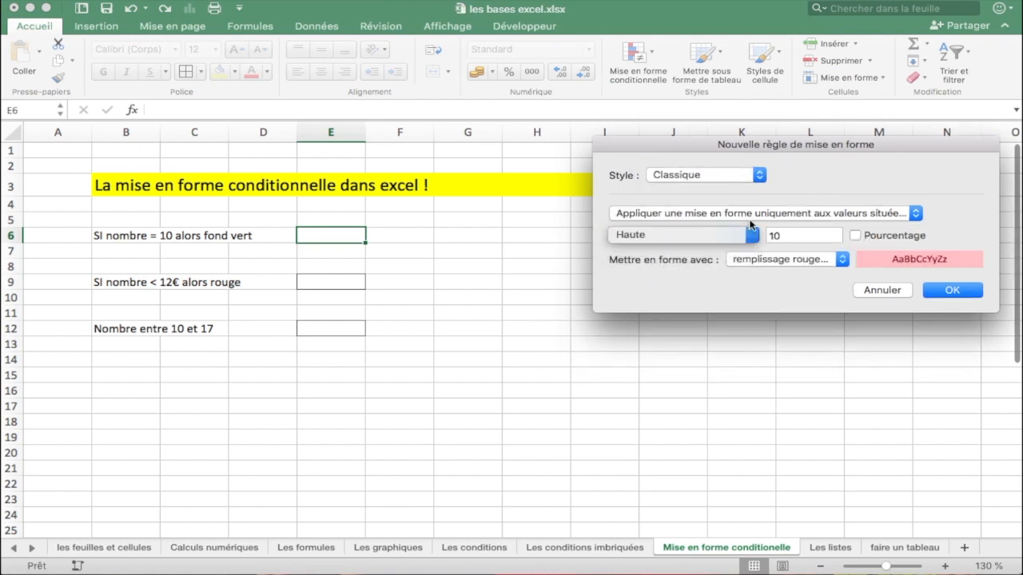
left_click(755, 214)
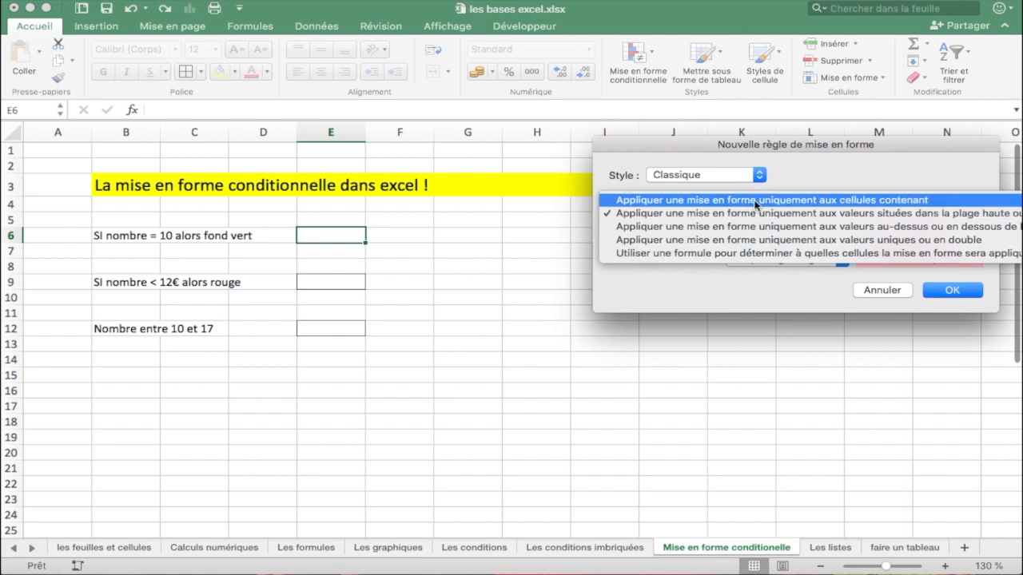
left_click(755, 202)
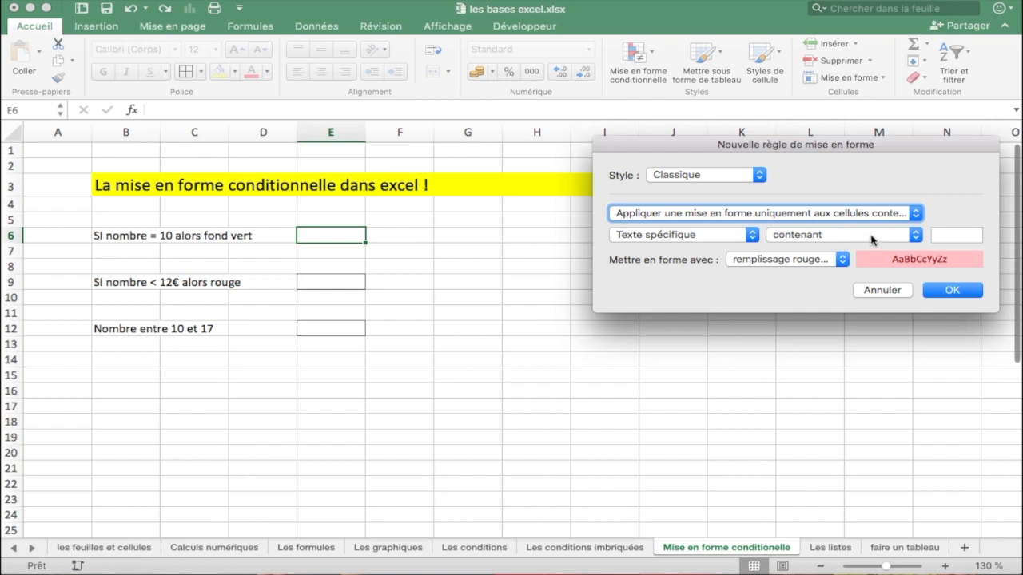
left_click(962, 237)
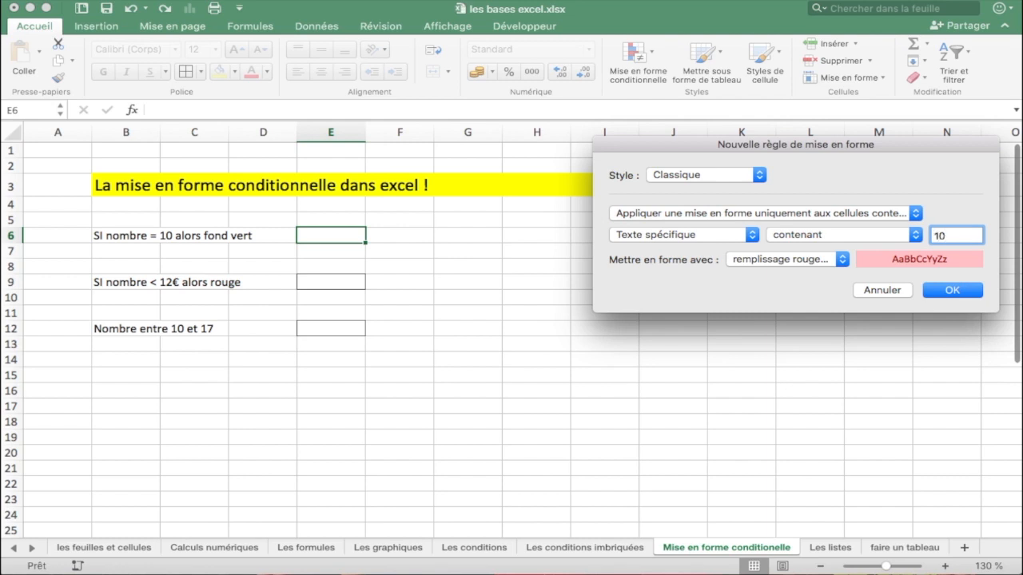
left_click(819, 260)
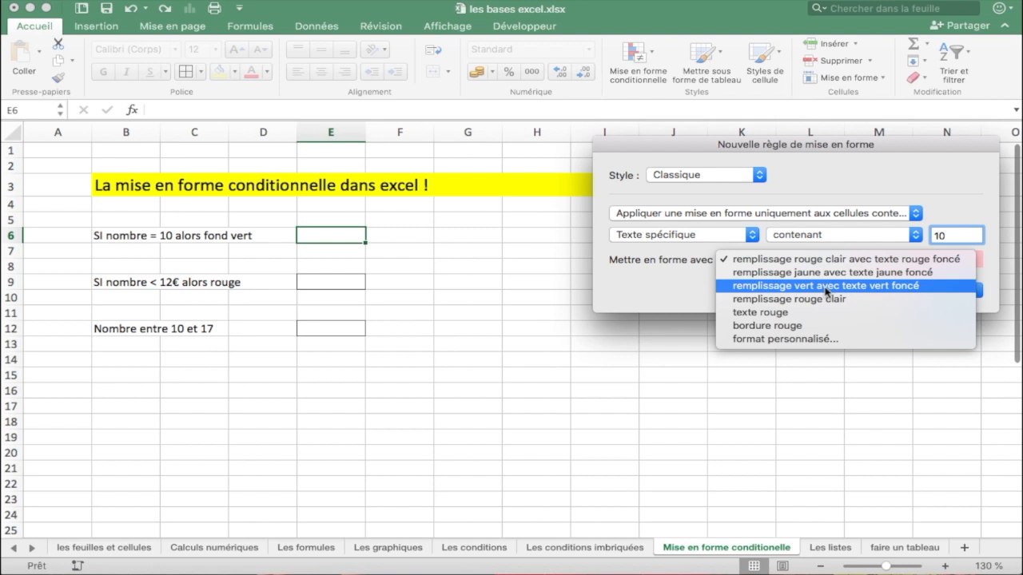
left_click(827, 291)
left_click(965, 291)
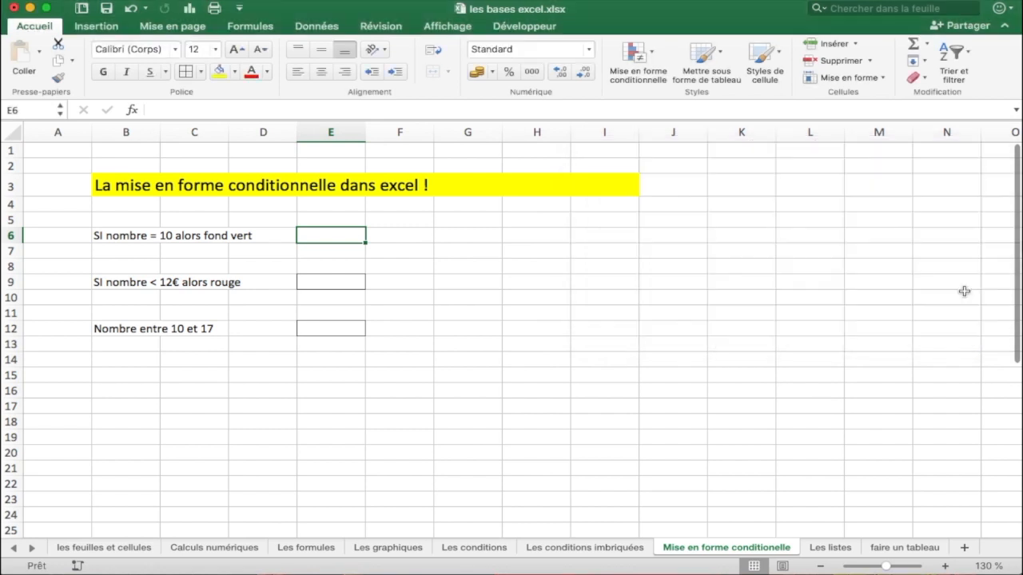
Test the green rule by entering 10 and then 9 in cell E6.
left_click(334, 249)
left_click(335, 234)
type("10")
key("Return")
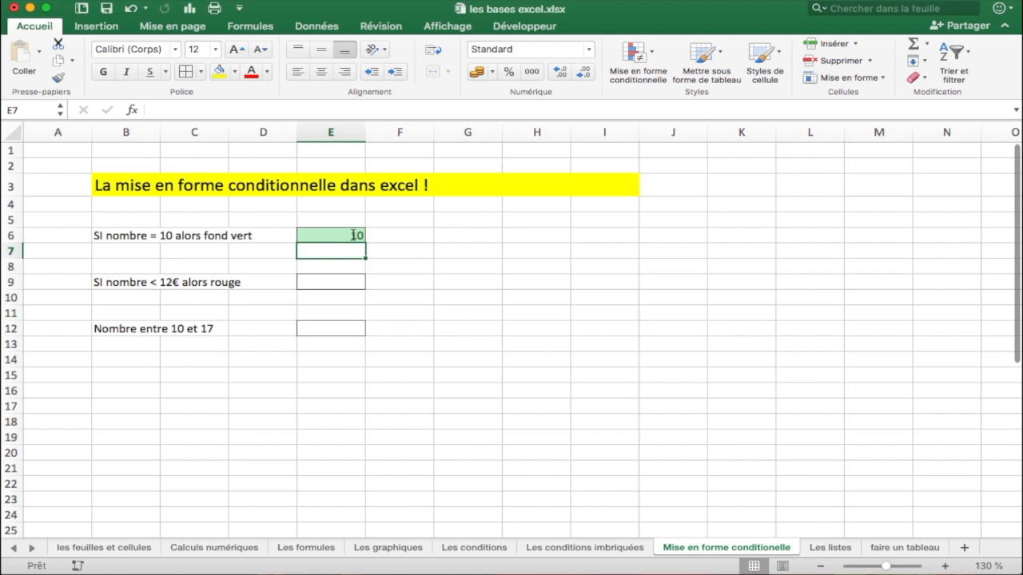
left_click(354, 235)
type("9")
key("Return")
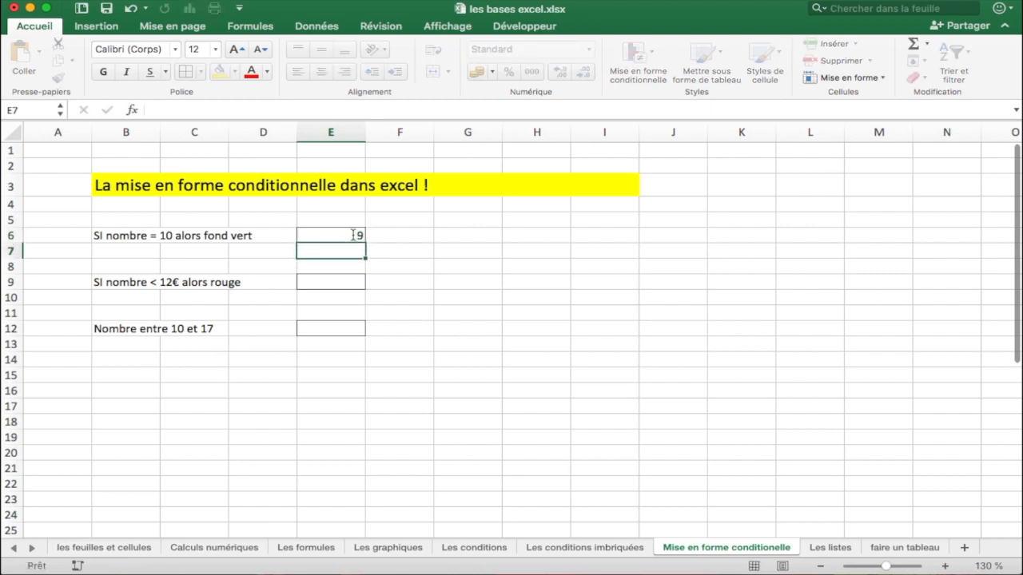
Add a highlight rule to cell E9 that applies the preset red fill when the value is less than 12.
scroll(342, 279, "right", 1)
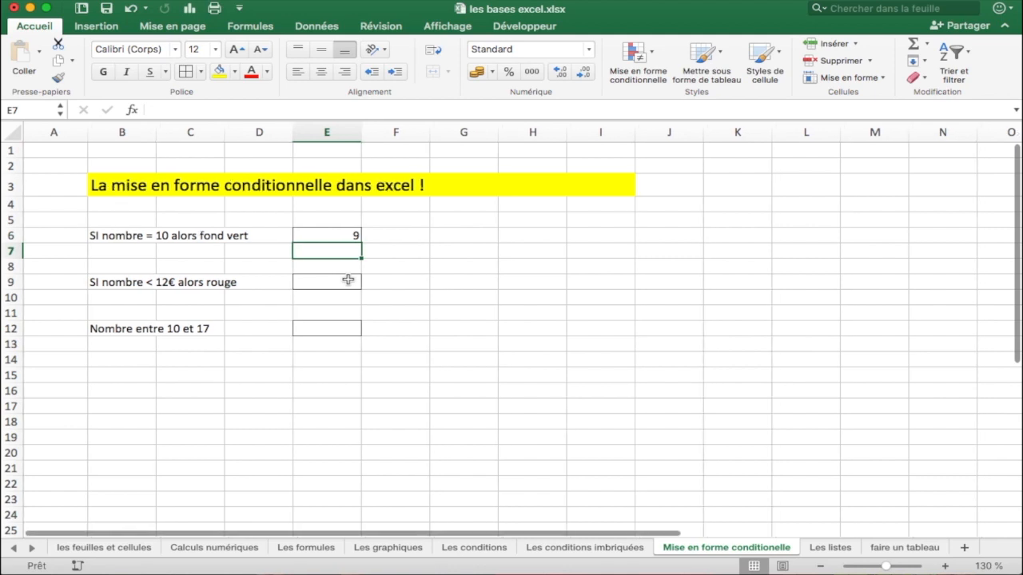
left_click(327, 286)
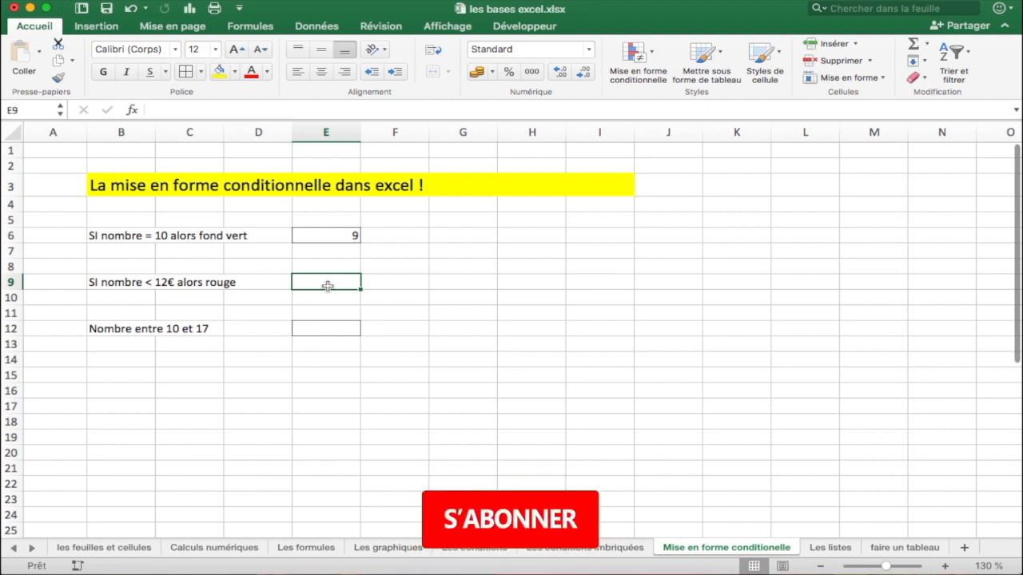
left_click(642, 53)
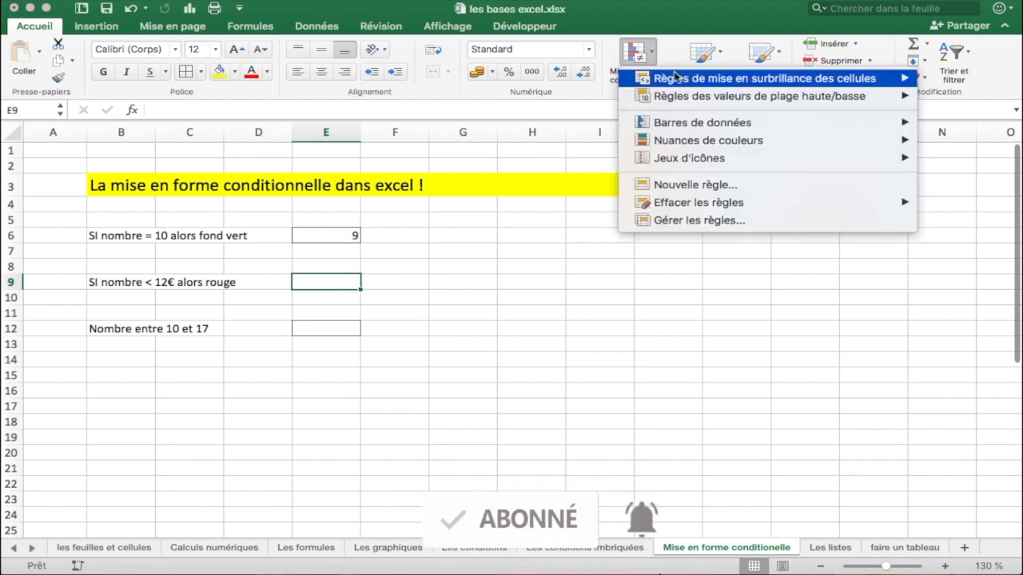
mouse_move(680, 82)
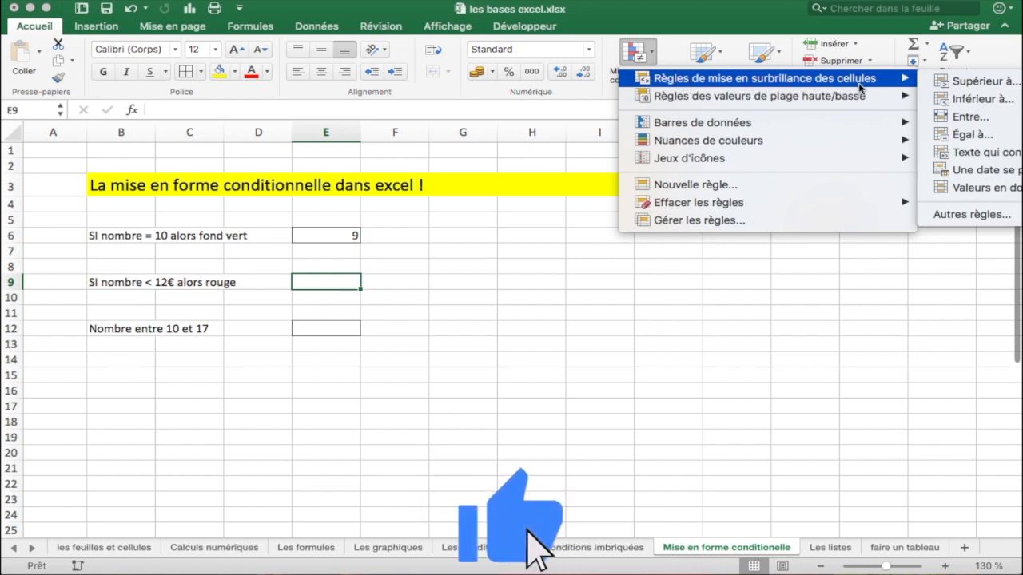
left_click(951, 100)
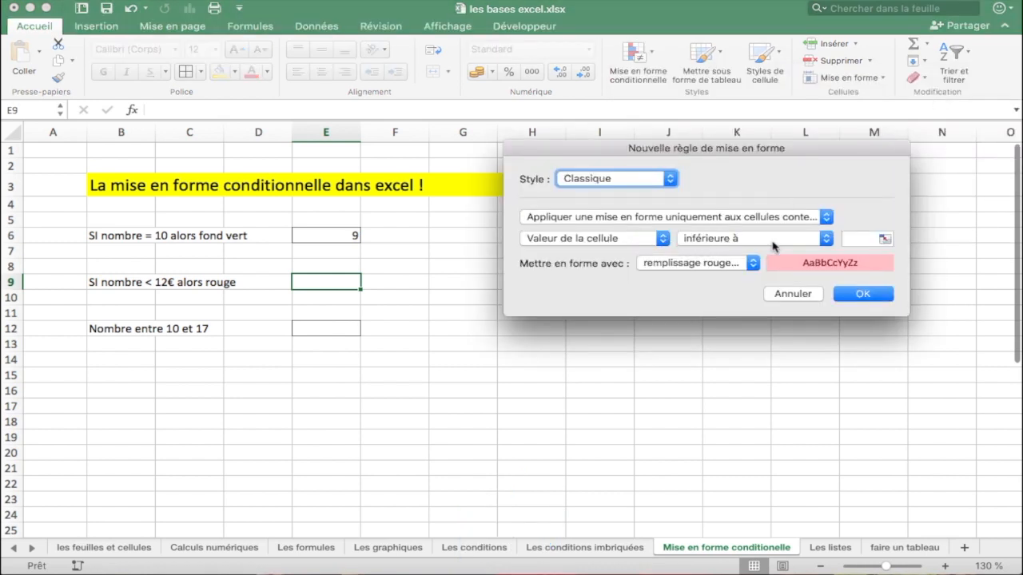
left_click(856, 238)
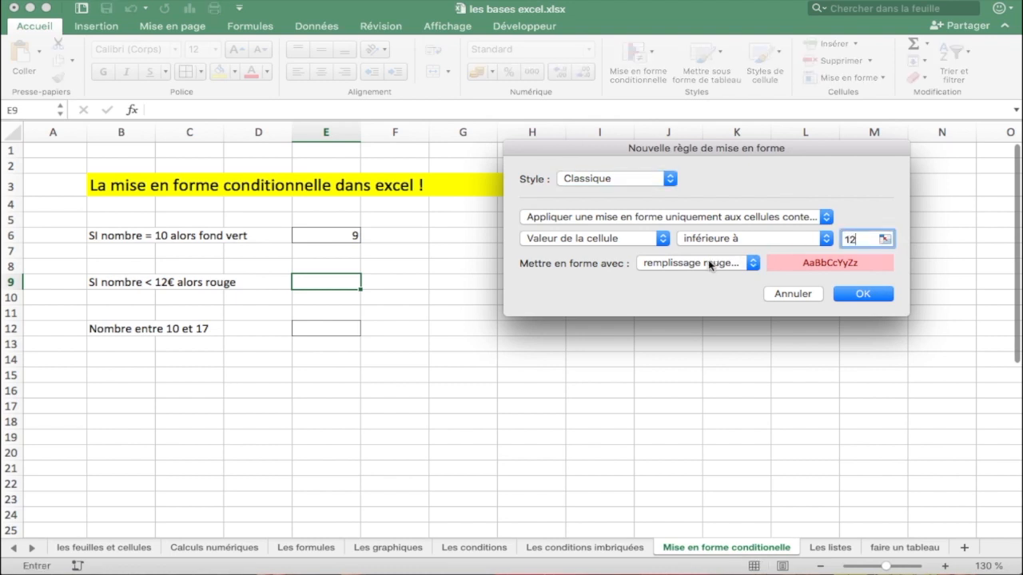
left_click(863, 294)
Test the red rule by entering 11 and then 13 in cell E9.
left_click(363, 299)
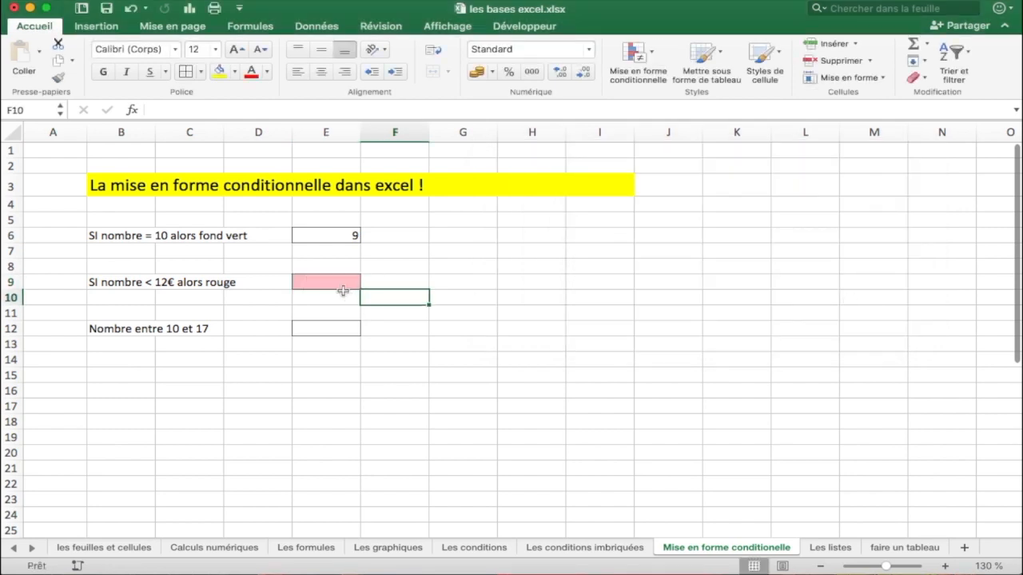
left_click(343, 284)
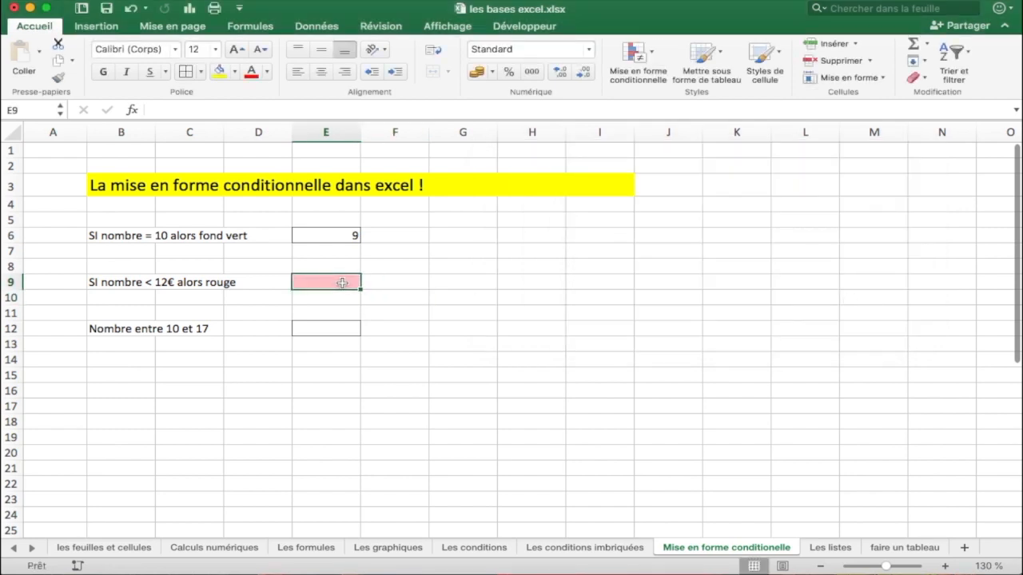
type("11")
key("Return")
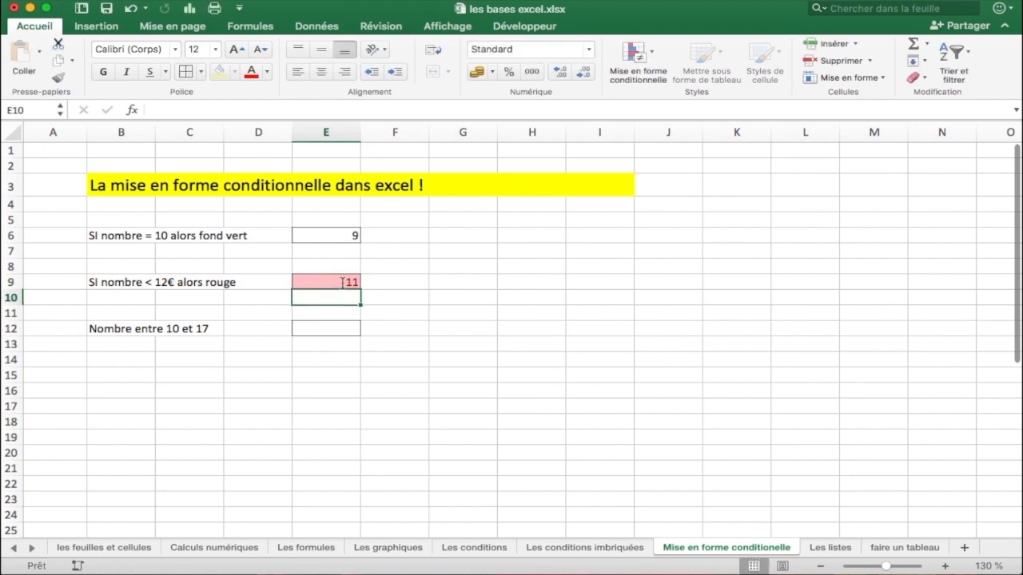
left_click(342, 282)
type("13")
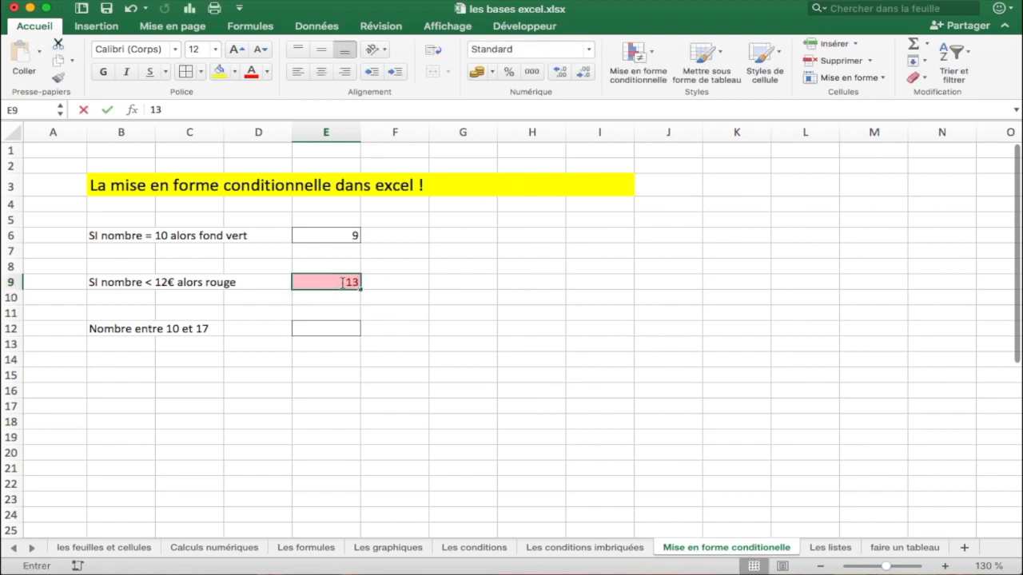
key("Return")
Apply the Monétaire number format to cell E9 and remove its two decimal places.
left_click(342, 282)
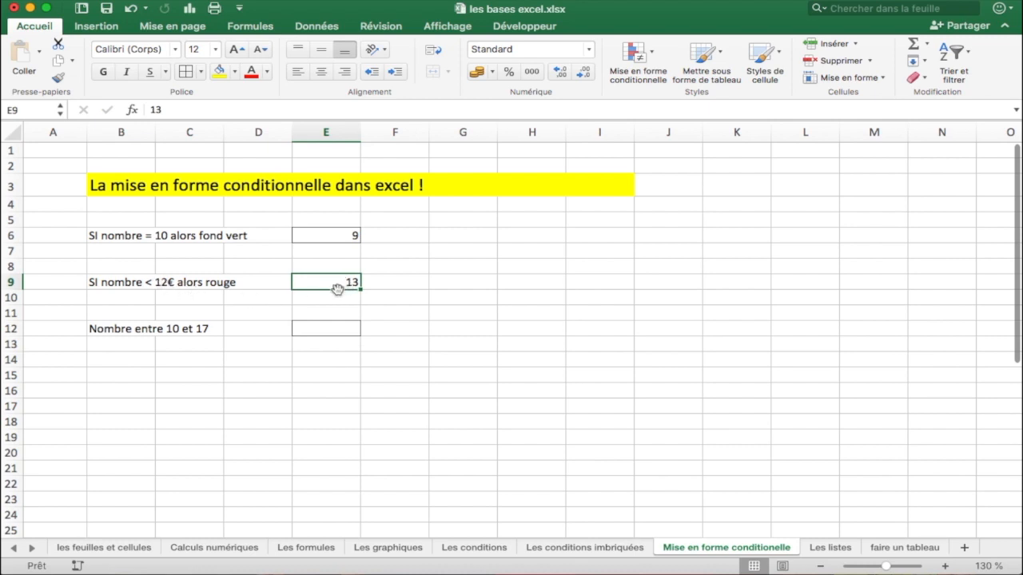
left_click(542, 50)
left_click(589, 51)
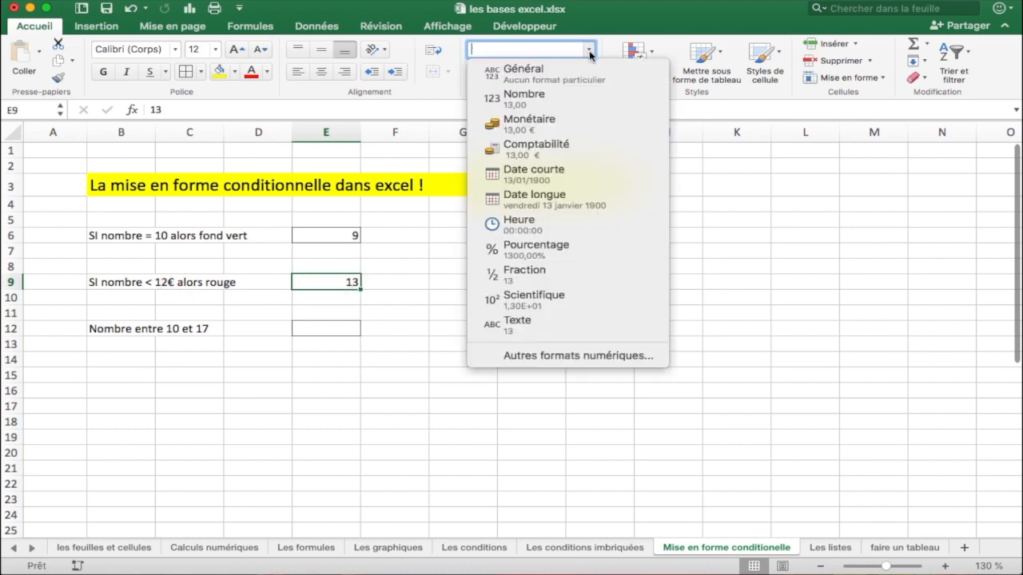
left_click(563, 120)
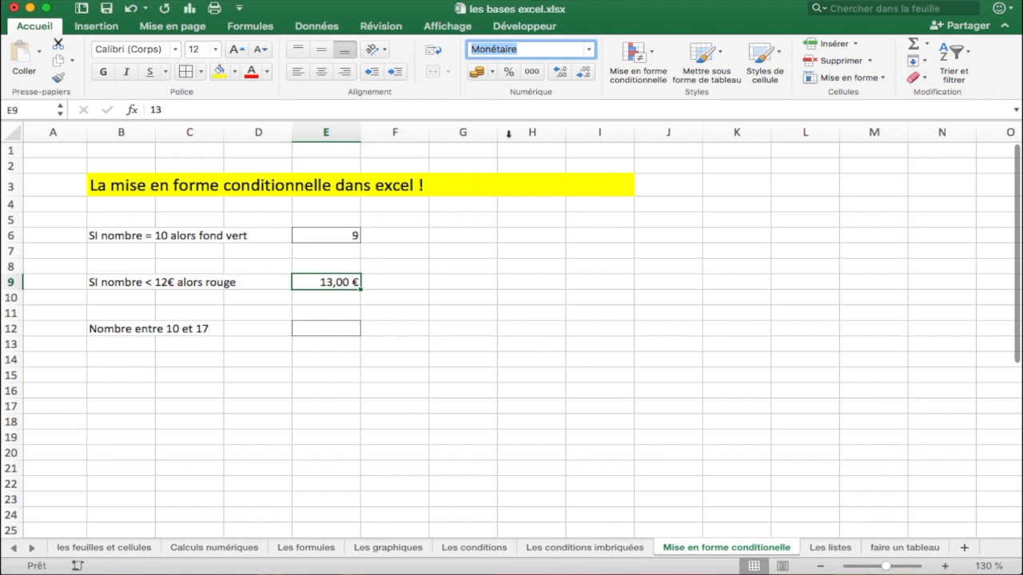
left_click(586, 74)
left_click(585, 73)
left_click(411, 294)
Replace the amount in cell E9 with 11 to test the red rule with the euro format.
left_click(331, 282)
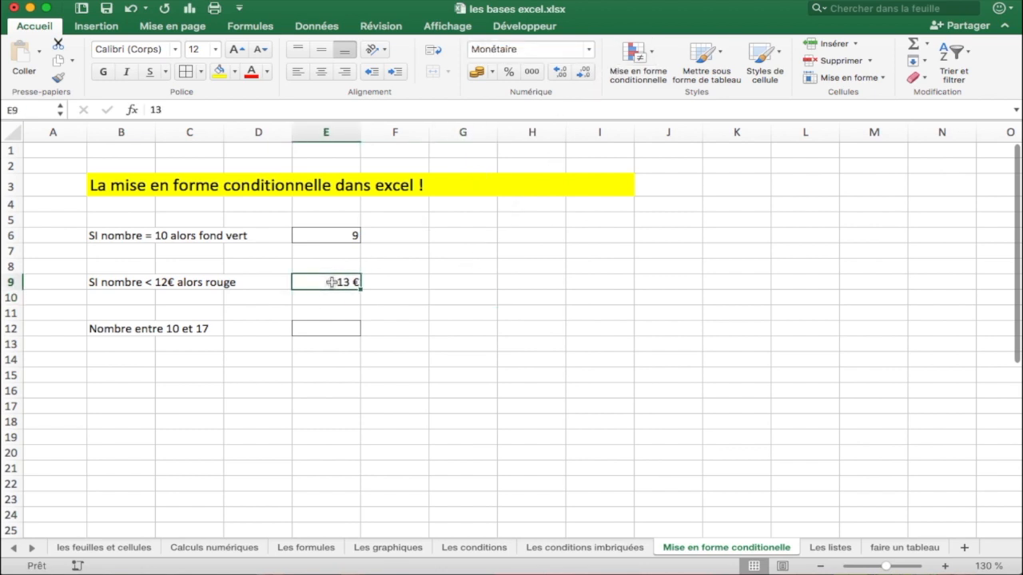
type("11")
key("Return")
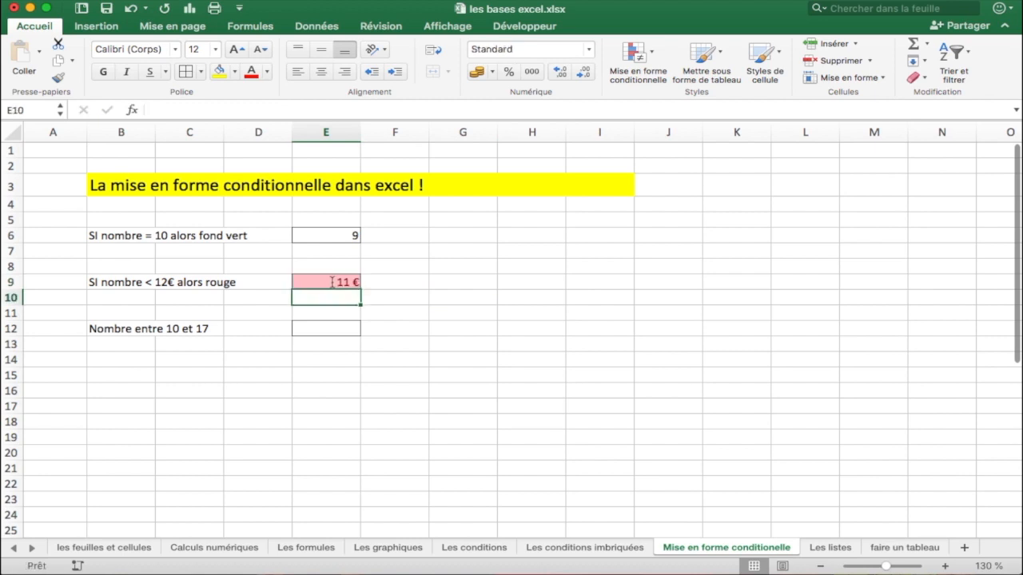
Start a highlight rule on cell E12 for values between 10 and 17.
left_click(339, 327)
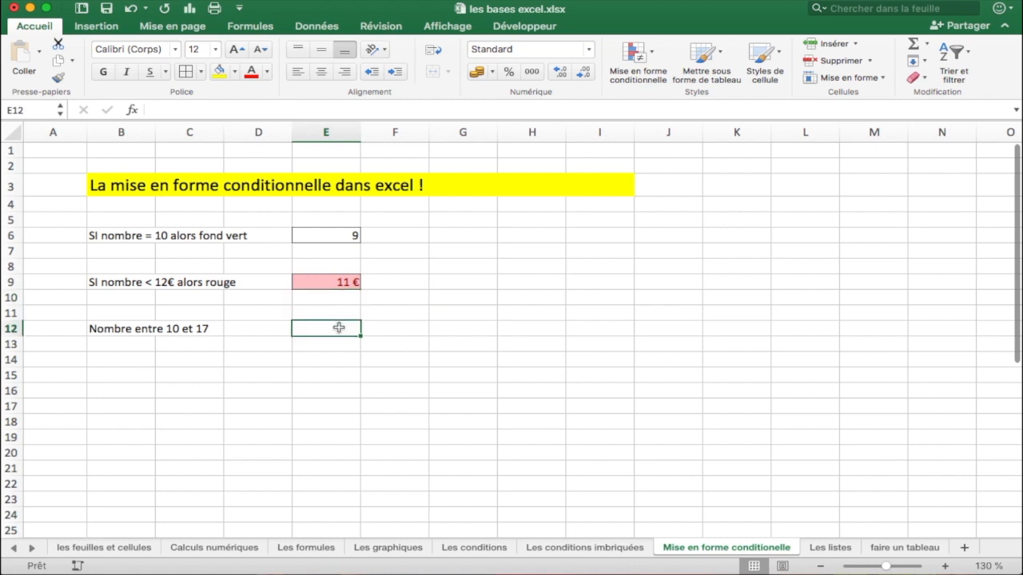
left_click(638, 53)
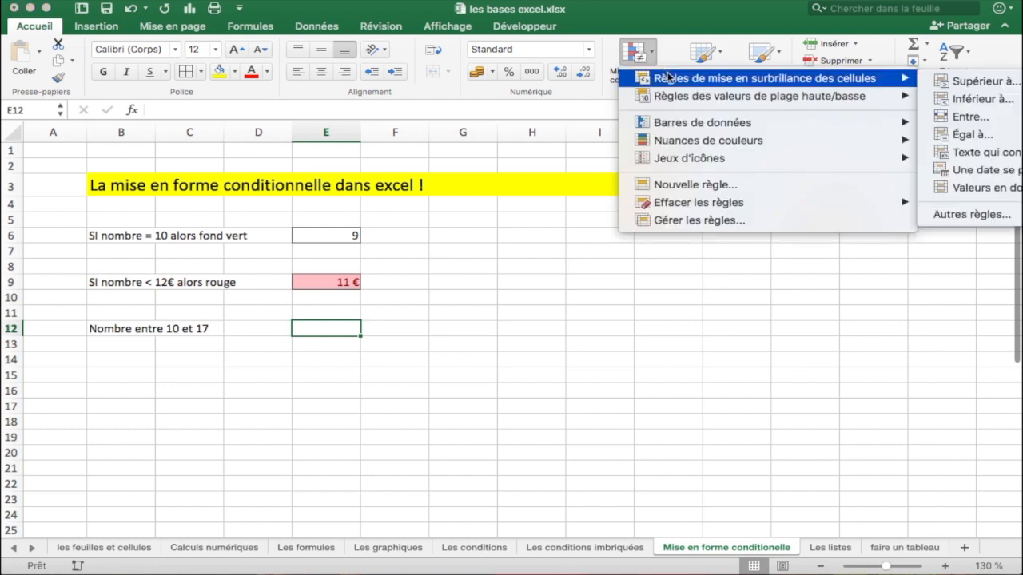
mouse_move(710, 96)
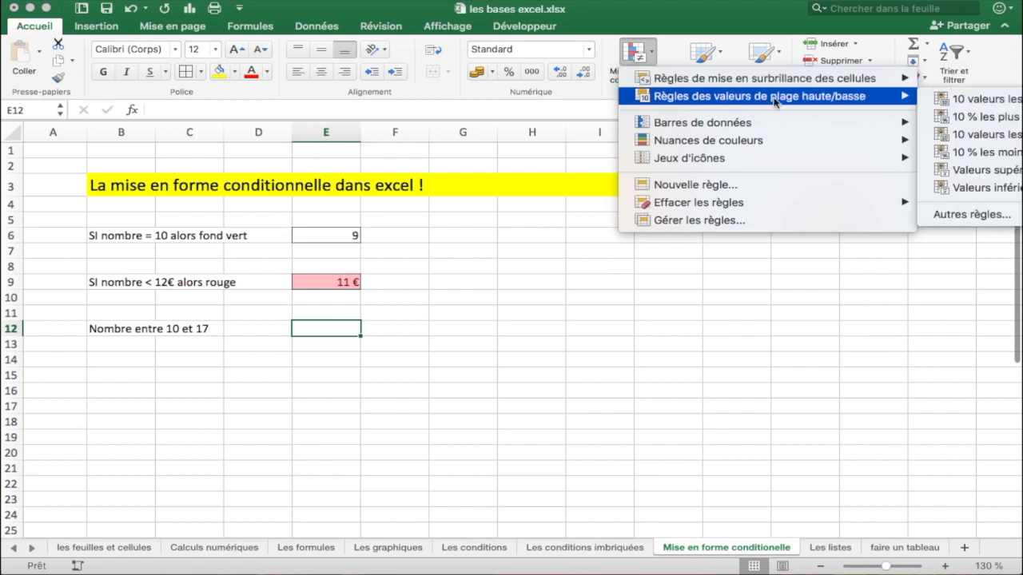
mouse_move(754, 85)
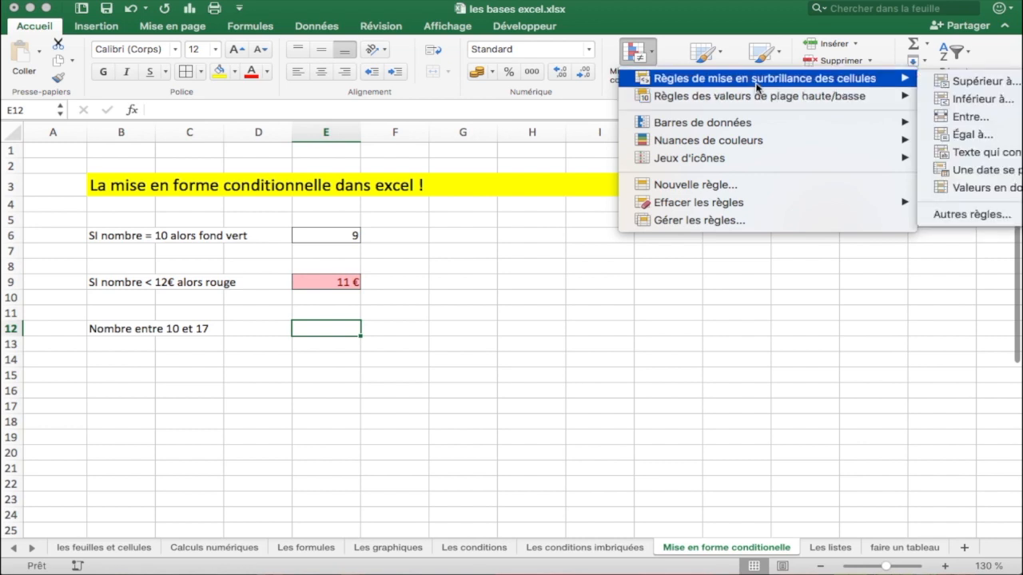
left_click(971, 119)
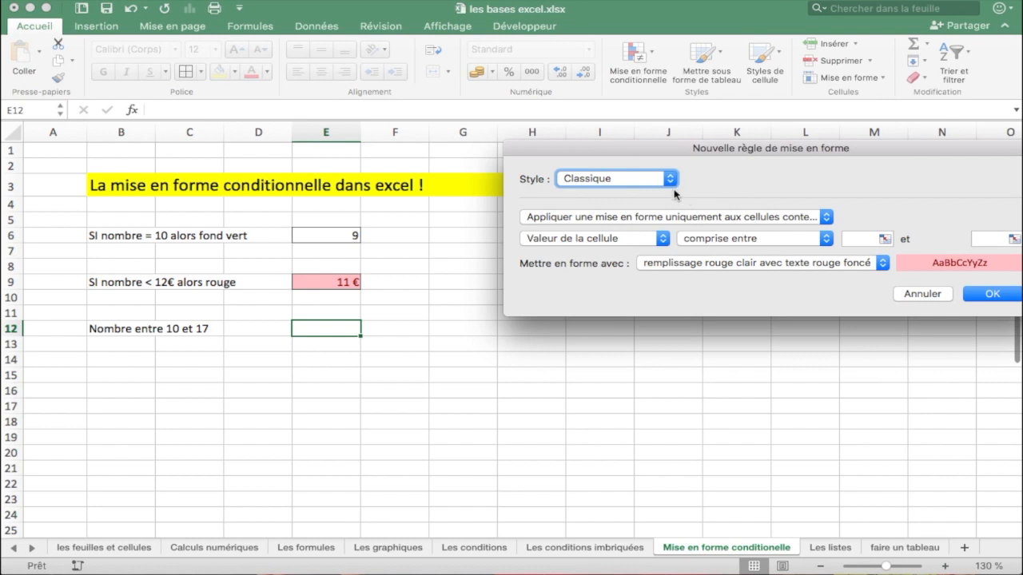
left_click(871, 241)
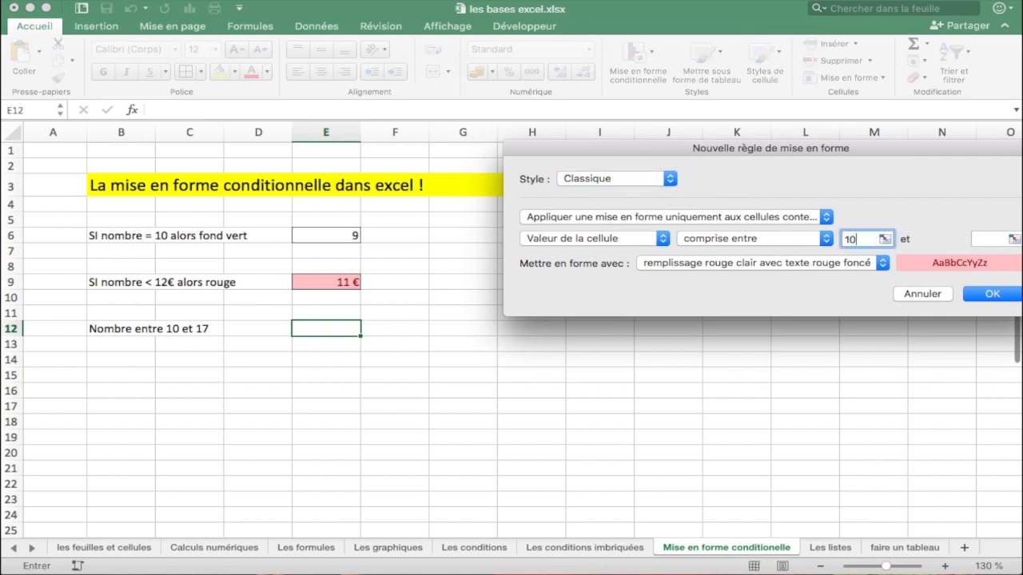
type("10")
left_click(985, 238)
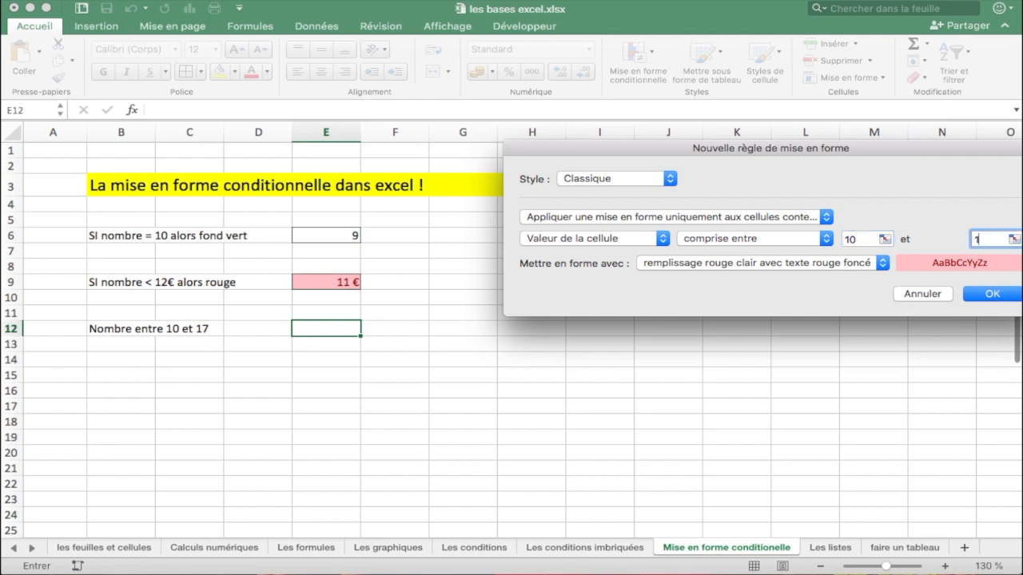
Give the E12 rule a custom format with gold italic text and no strikethrough, and apply the rule.
left_click(773, 272)
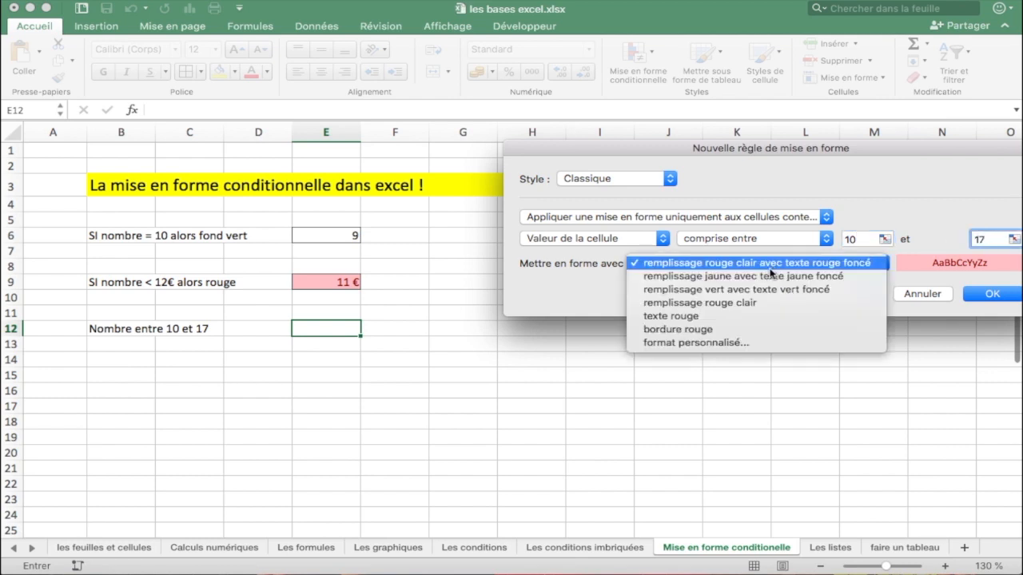
left_click(727, 342)
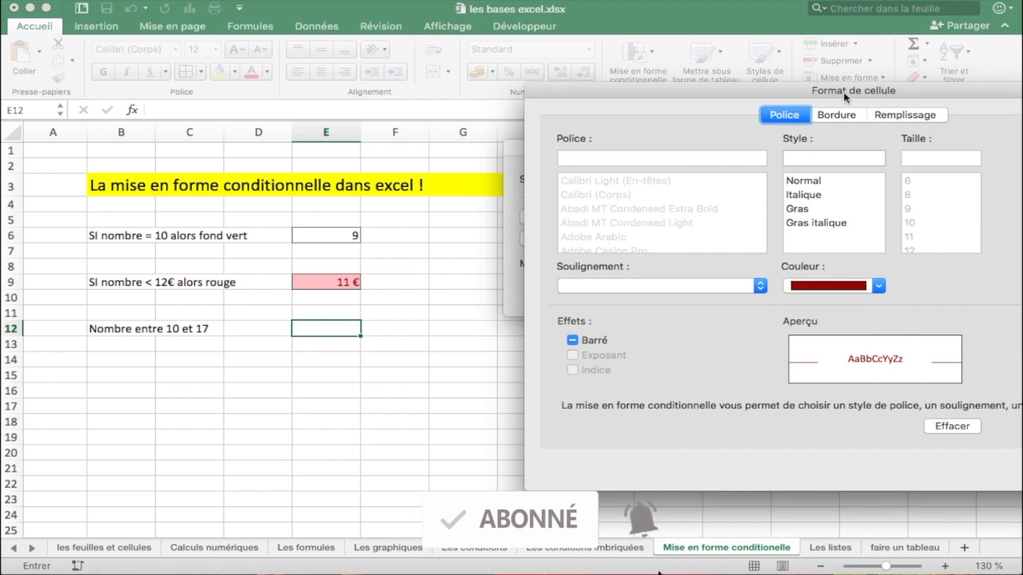
left_click_drag(847, 89, 544, 64)
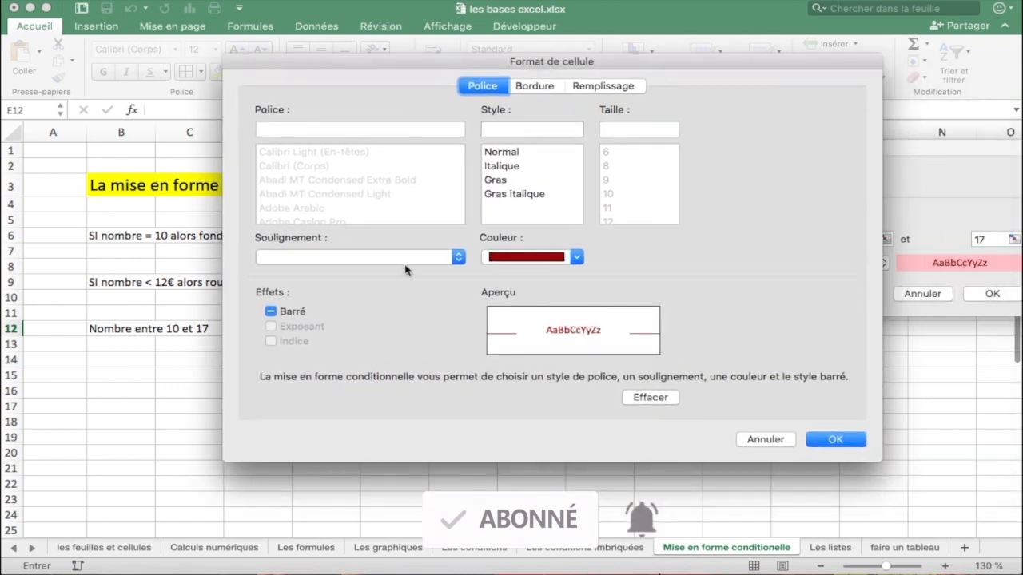
left_click(557, 260)
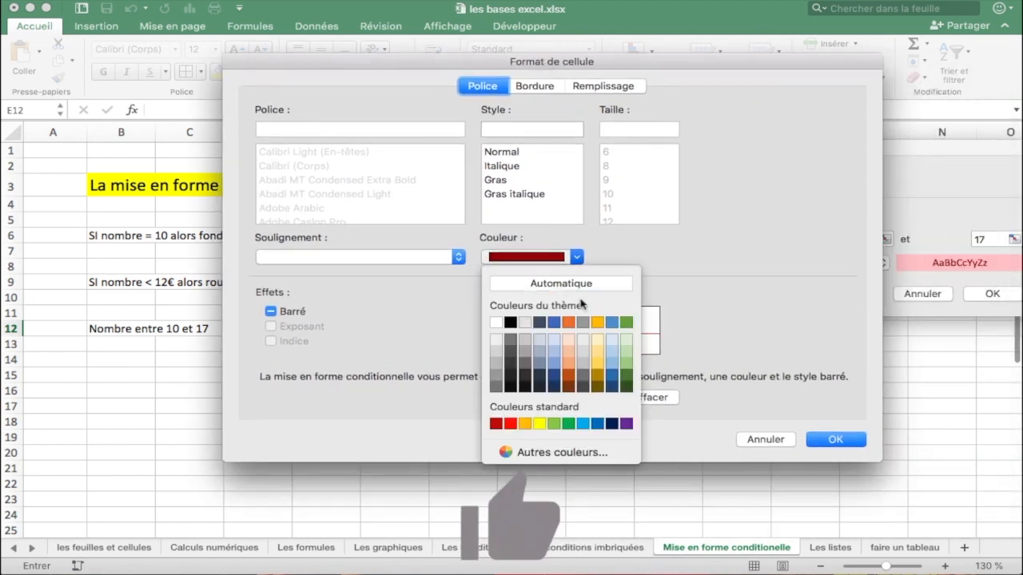
left_click(598, 323)
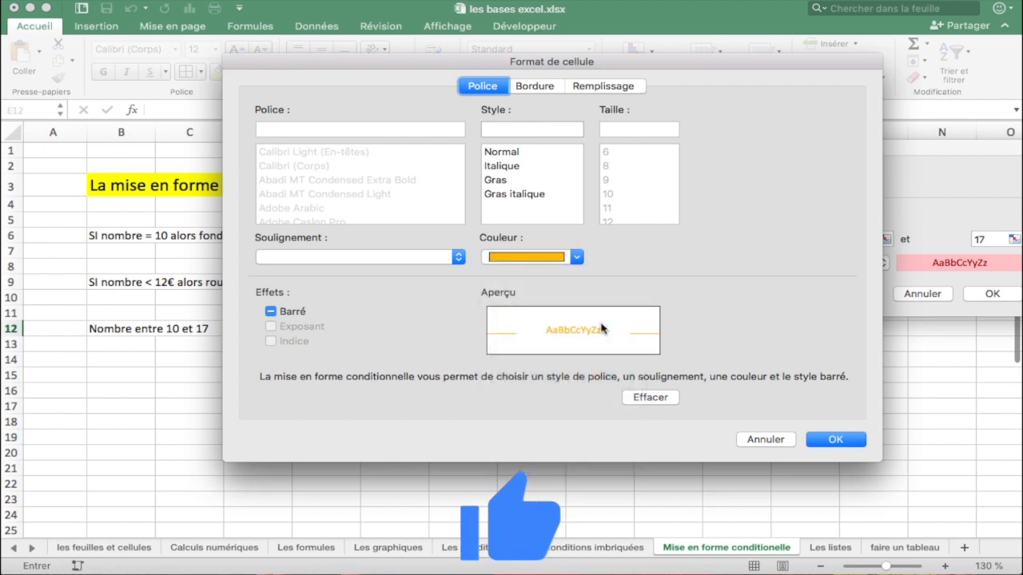
left_click(271, 312)
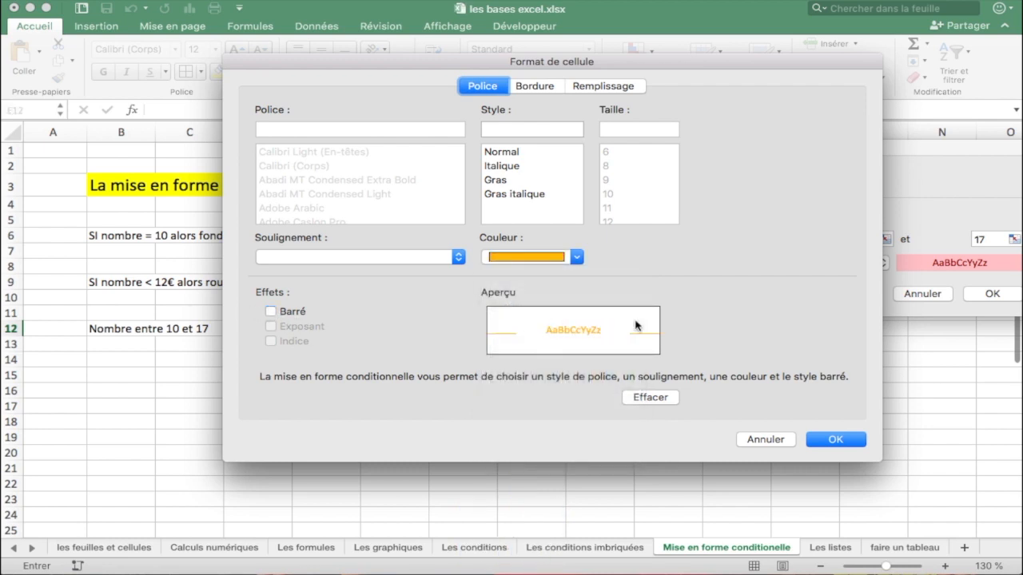
left_click(510, 168)
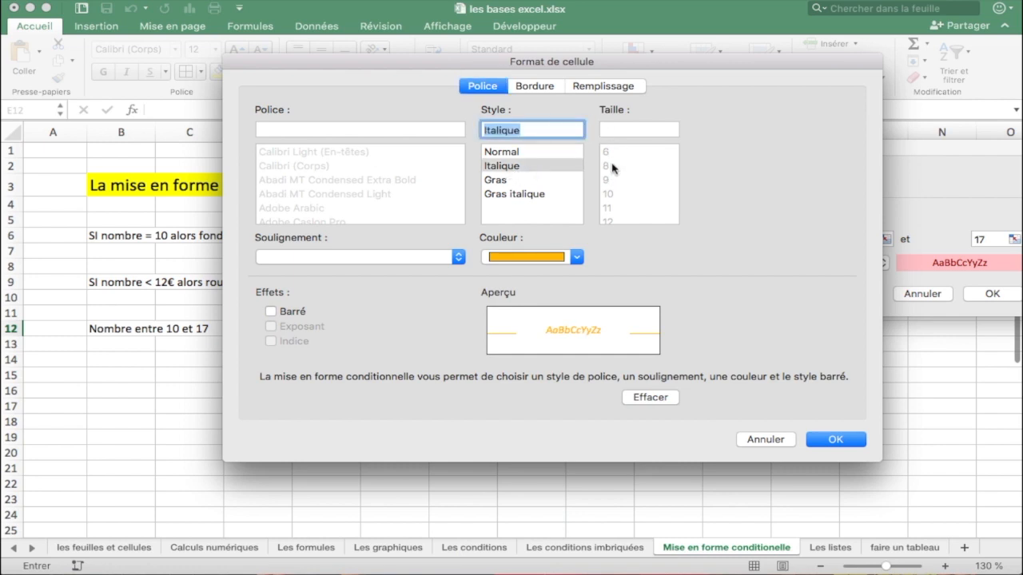
left_click(839, 440)
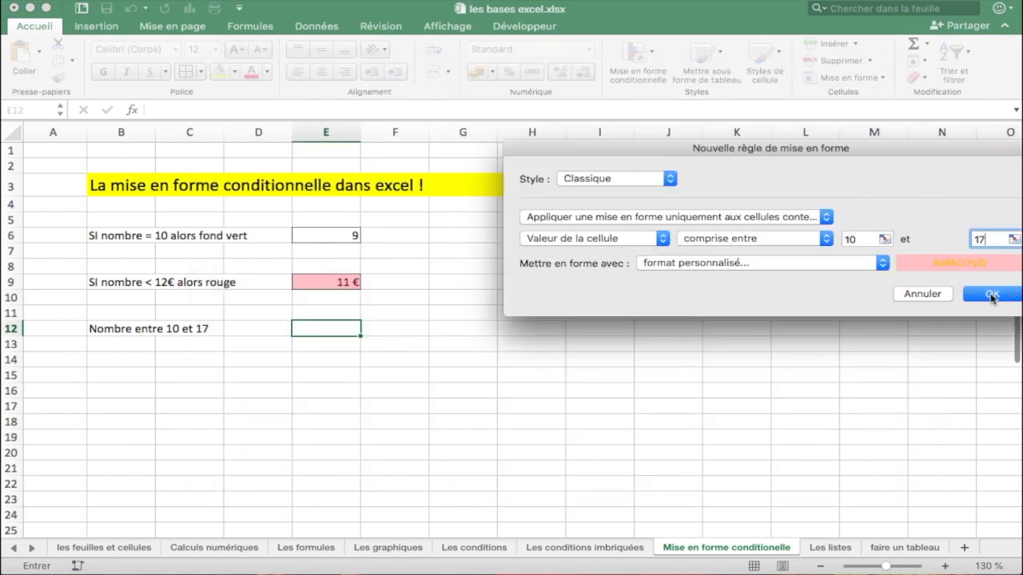
left_click(991, 294)
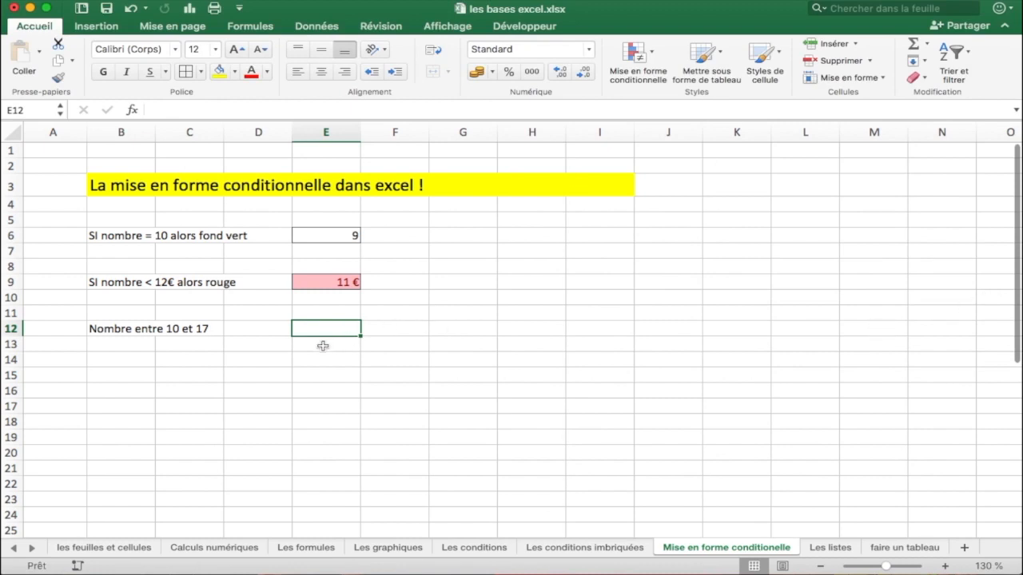
Test the between rule by entering 16 in cell E12.
left_click(322, 346)
left_click(324, 328)
type("17")
key("BackSpace")
type("6")
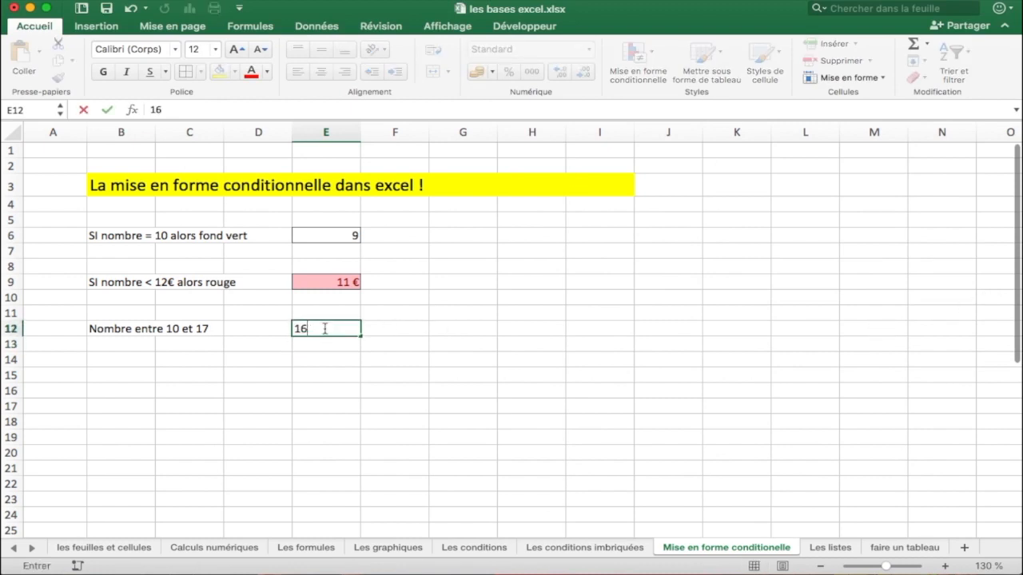
key("Return")
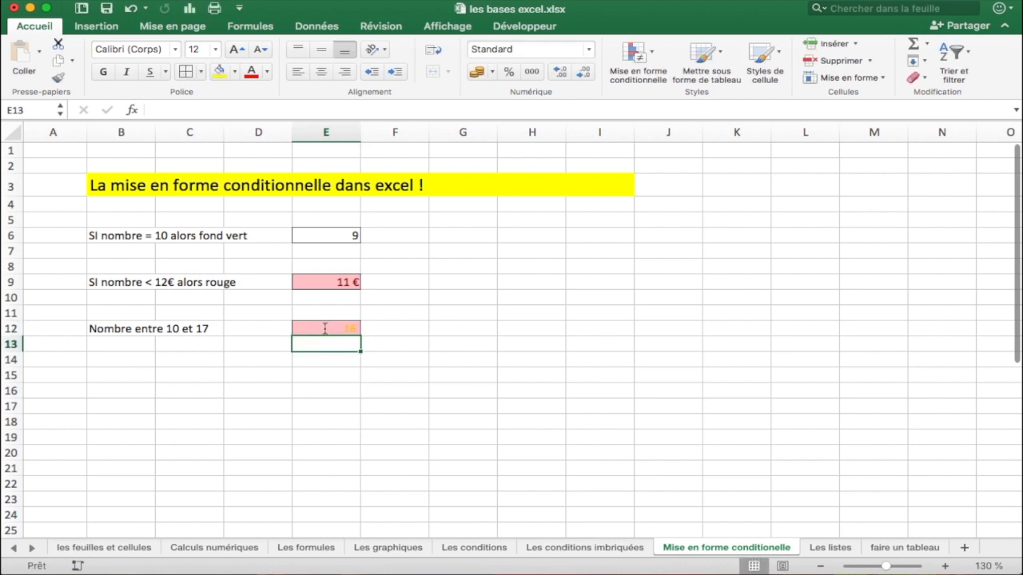
left_click(324, 328)
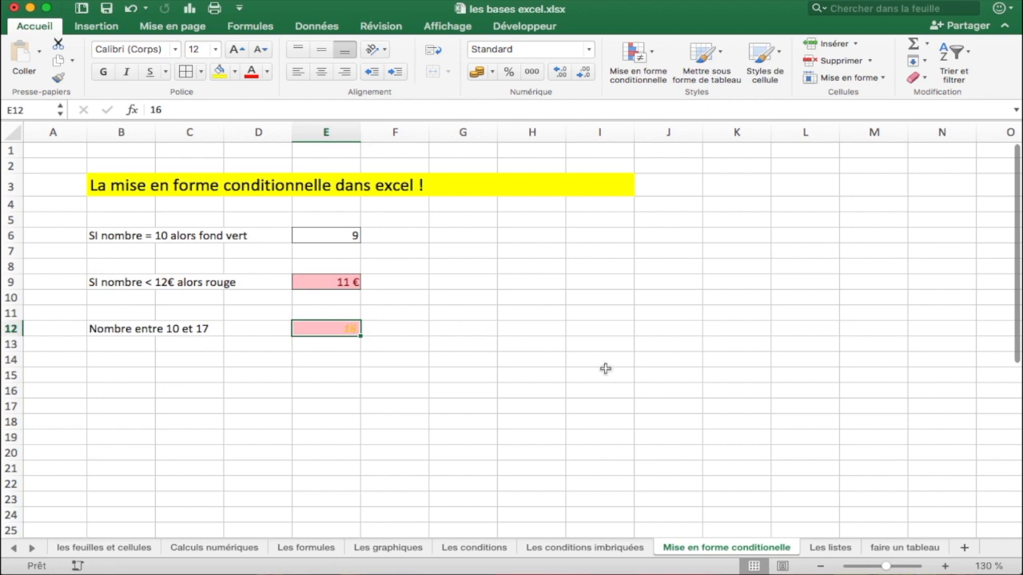
On the Les listes sheet, enter Toiture, plomberie and Parquet in cells B7 to B9.
left_click(829, 548)
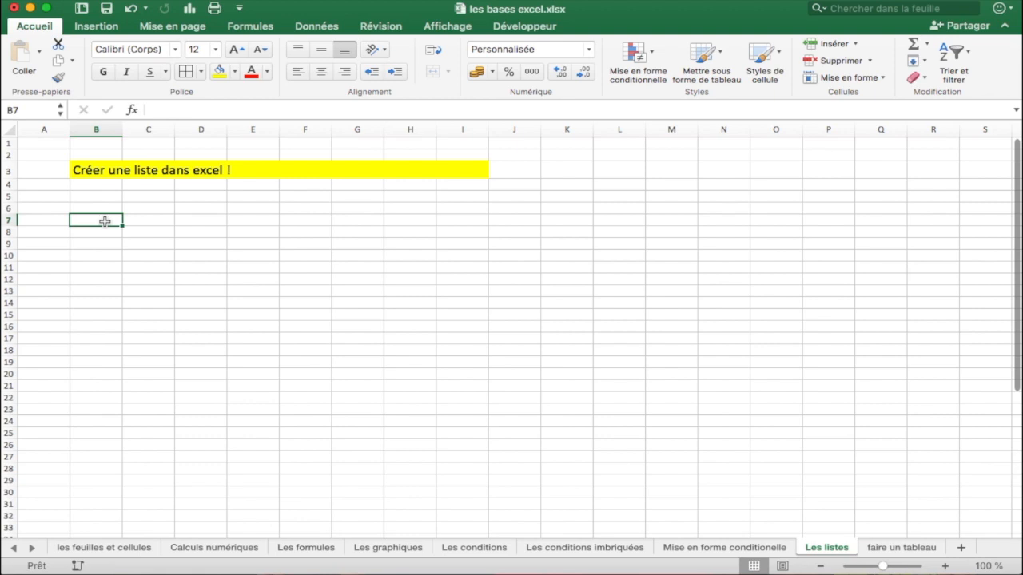
type("Toiture")
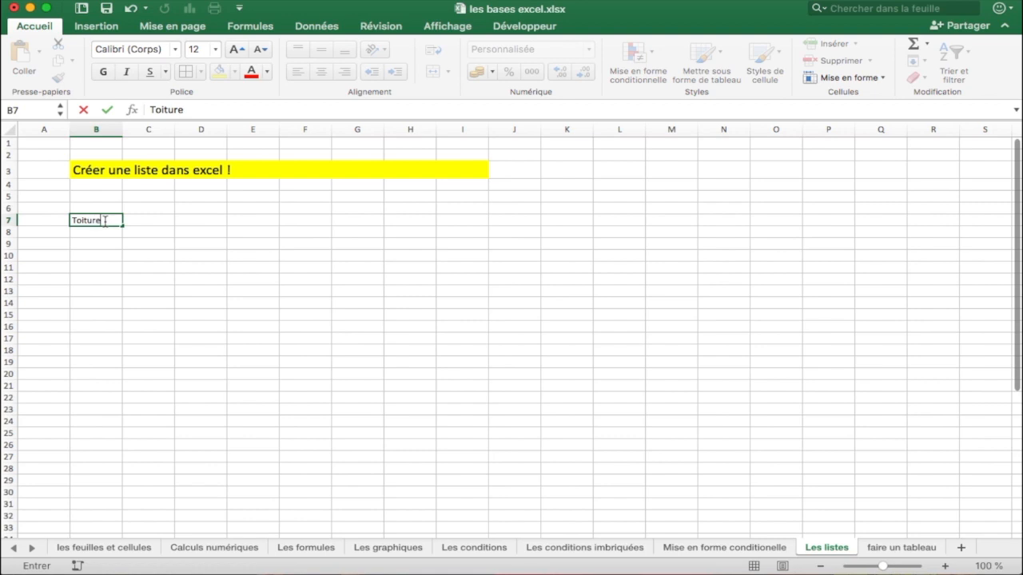
key("Return")
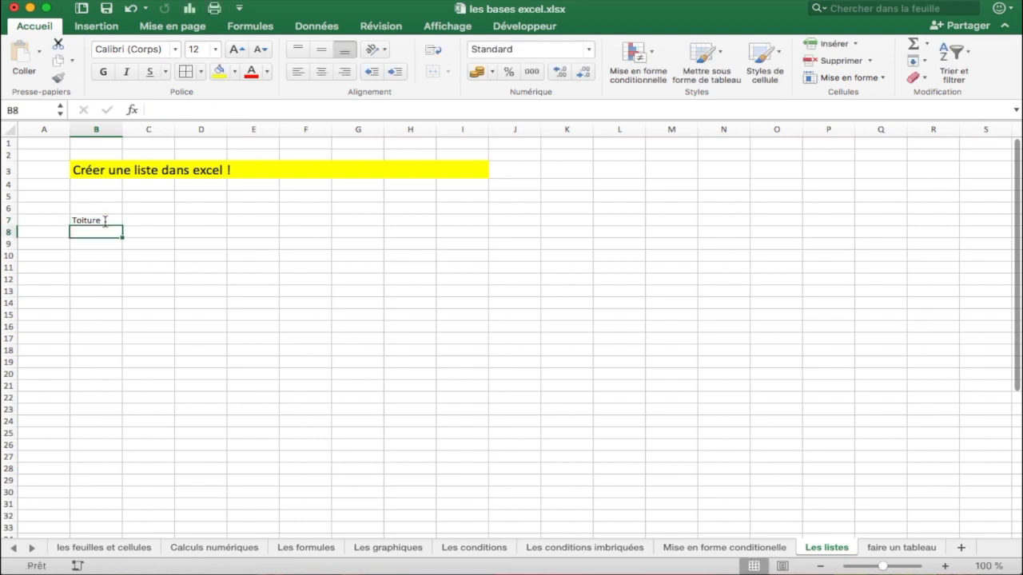
type("plomberie")
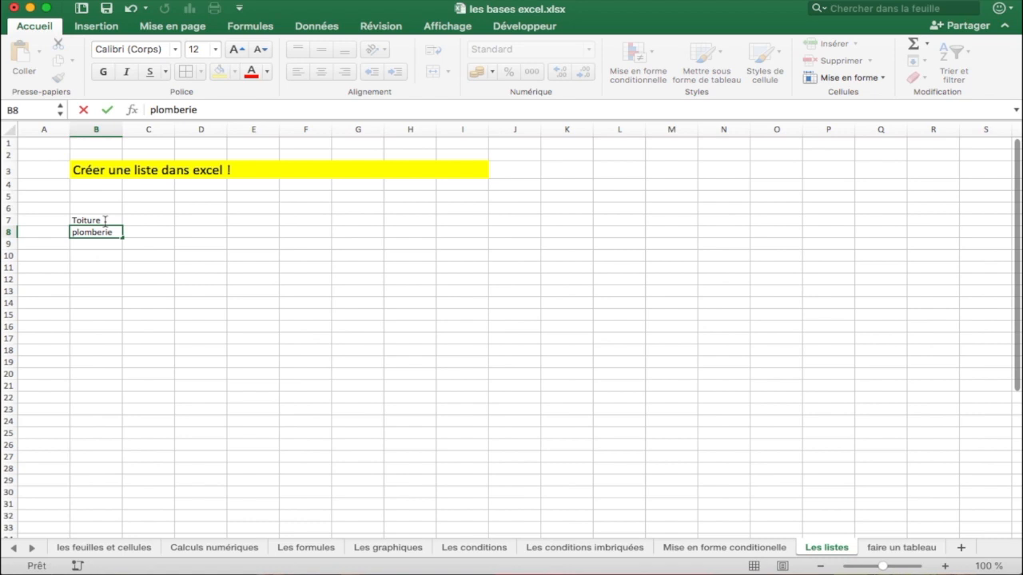
key("Return")
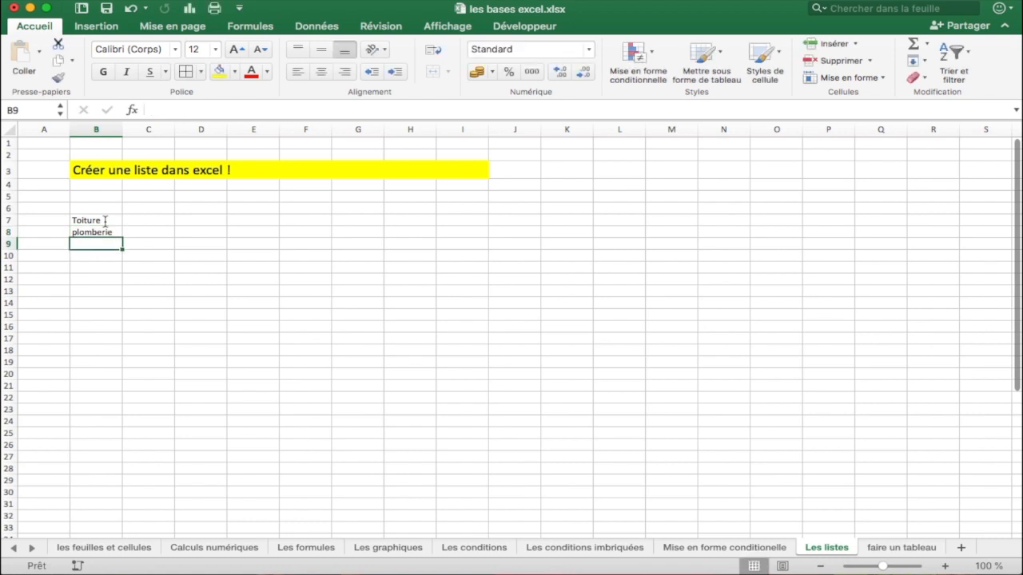
type("Parquet")
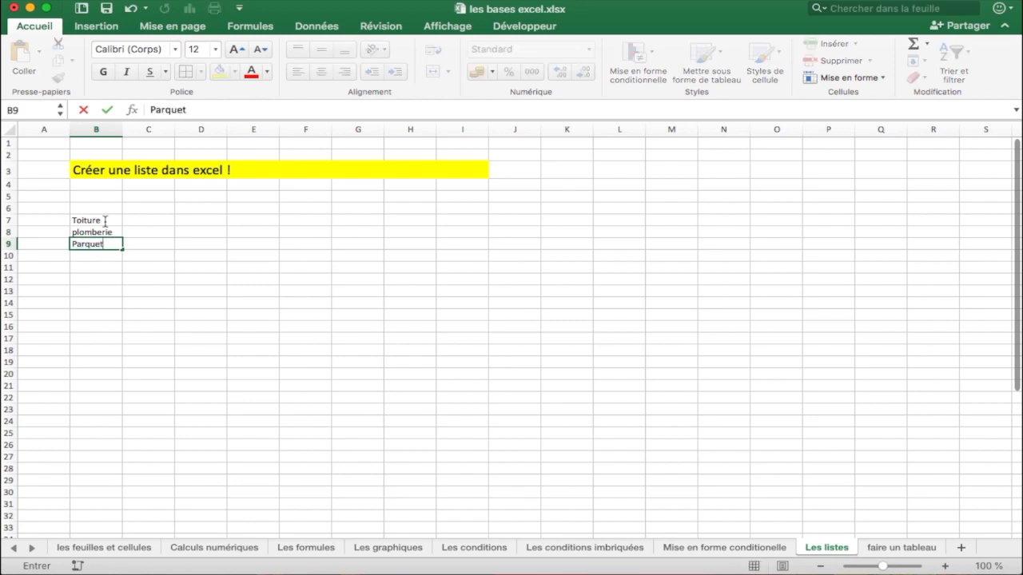
key("Return")
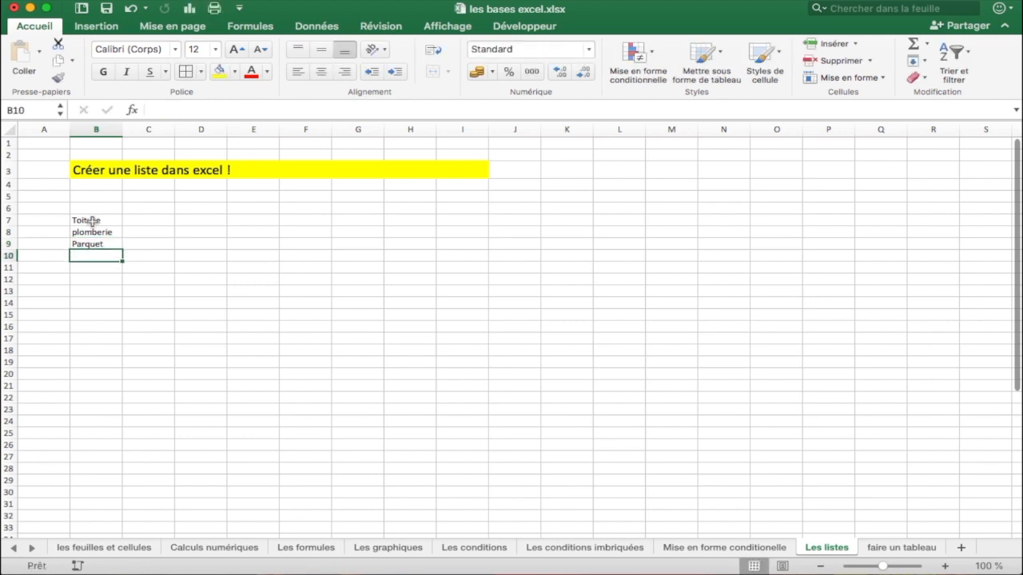
Apply Liste data validation to cells B7:B25 with =$B$7:$B$25 as the source, and select cell B7.
left_click_drag(93, 221, 87, 430)
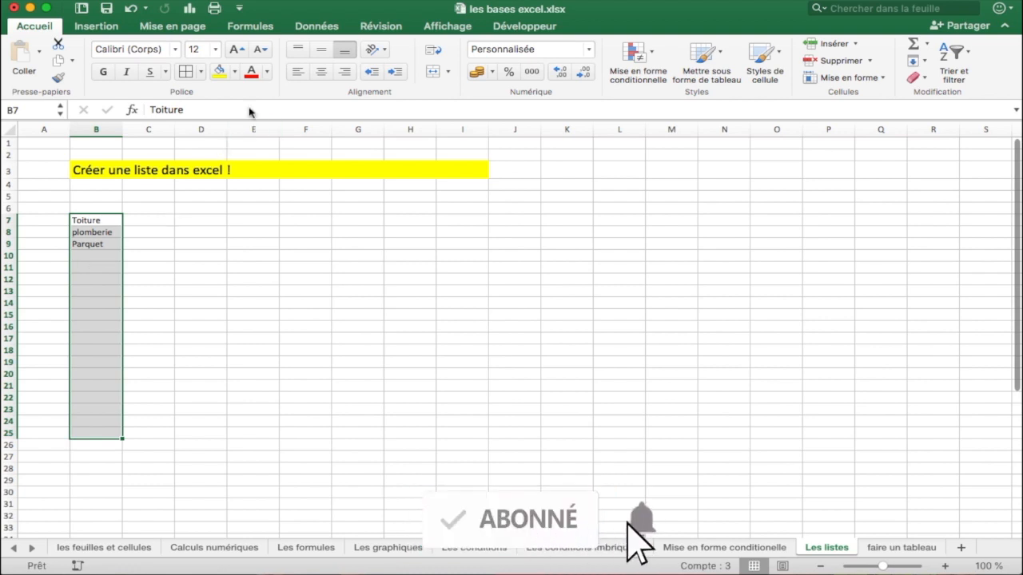
left_click(314, 29)
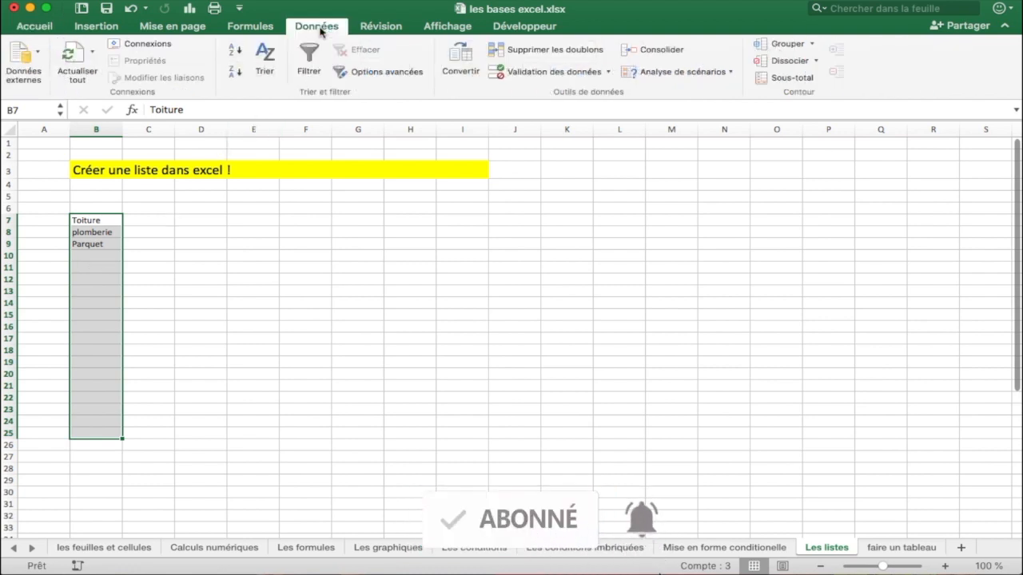
left_click(601, 70)
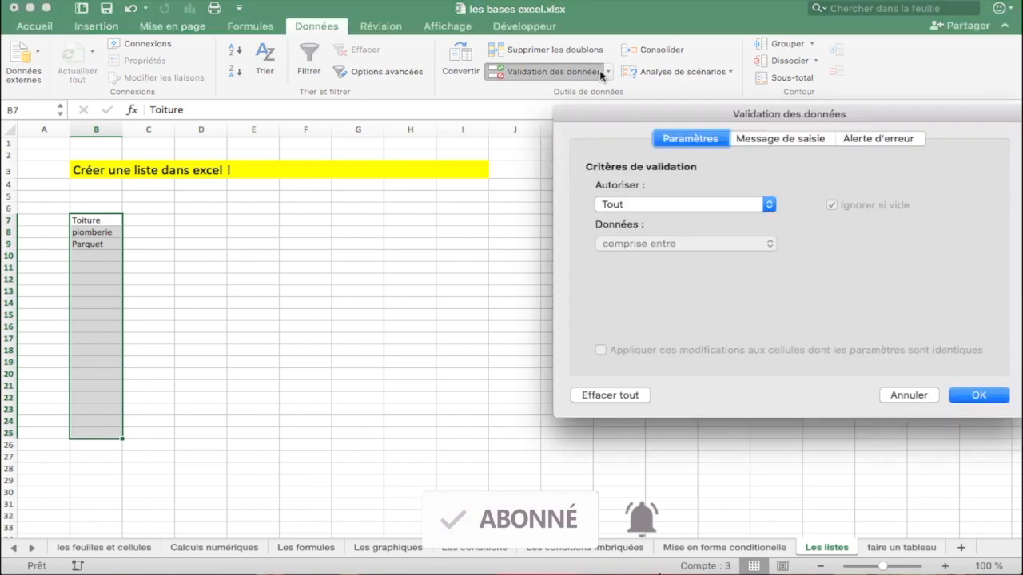
left_click(651, 210)
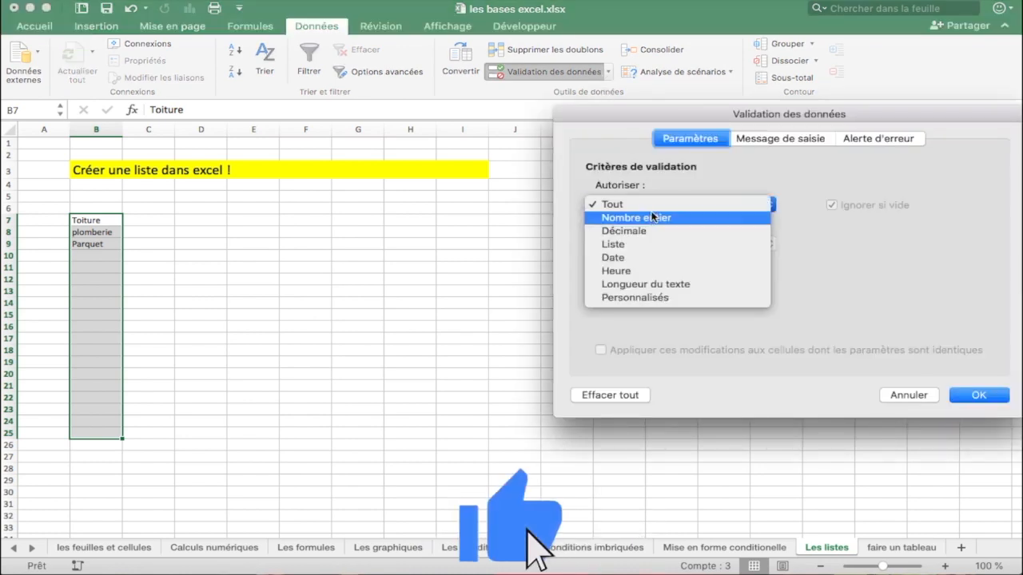
left_click(651, 249)
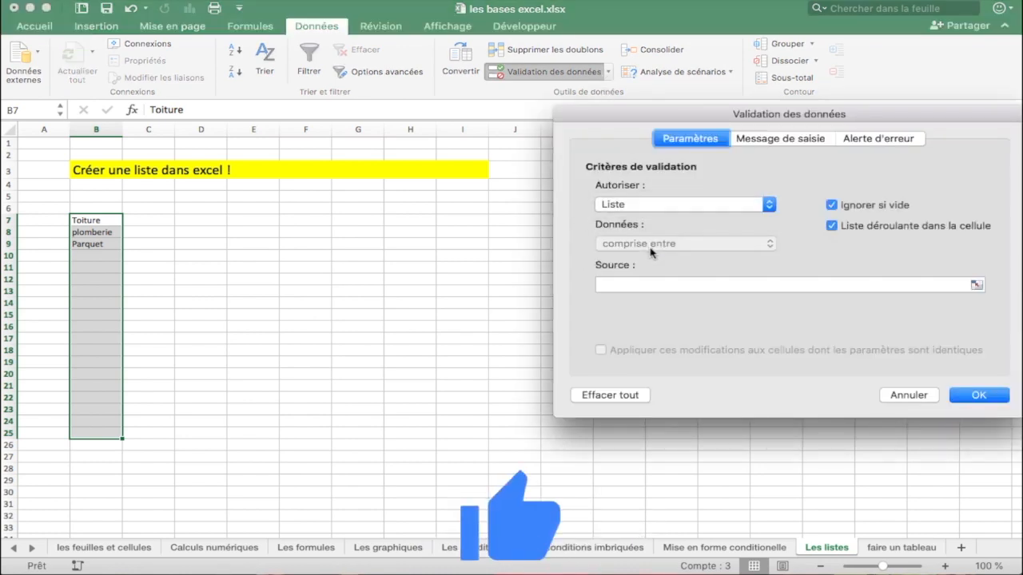
left_click(979, 287)
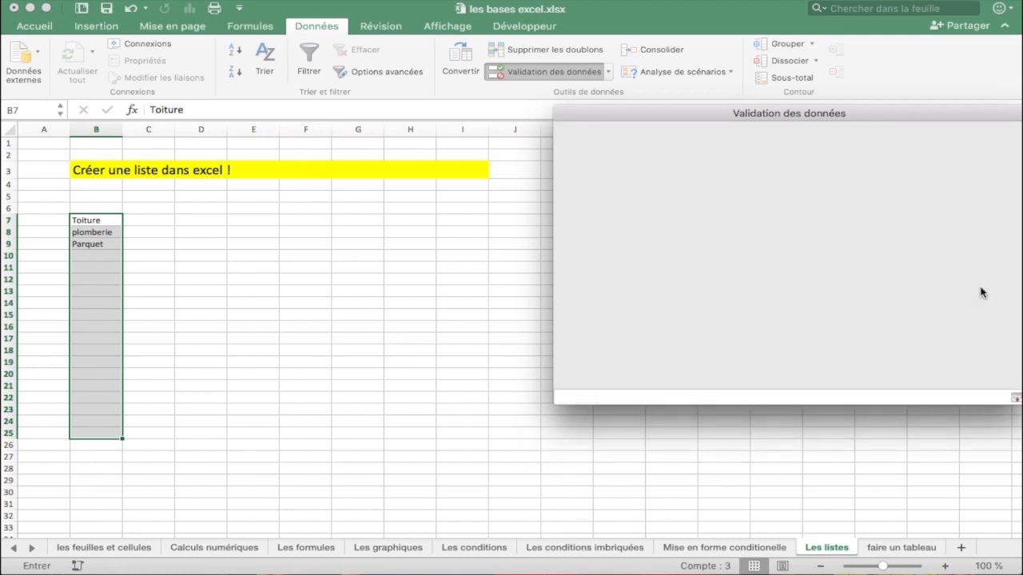
left_click(79, 221)
left_click_drag(80, 232, 92, 436)
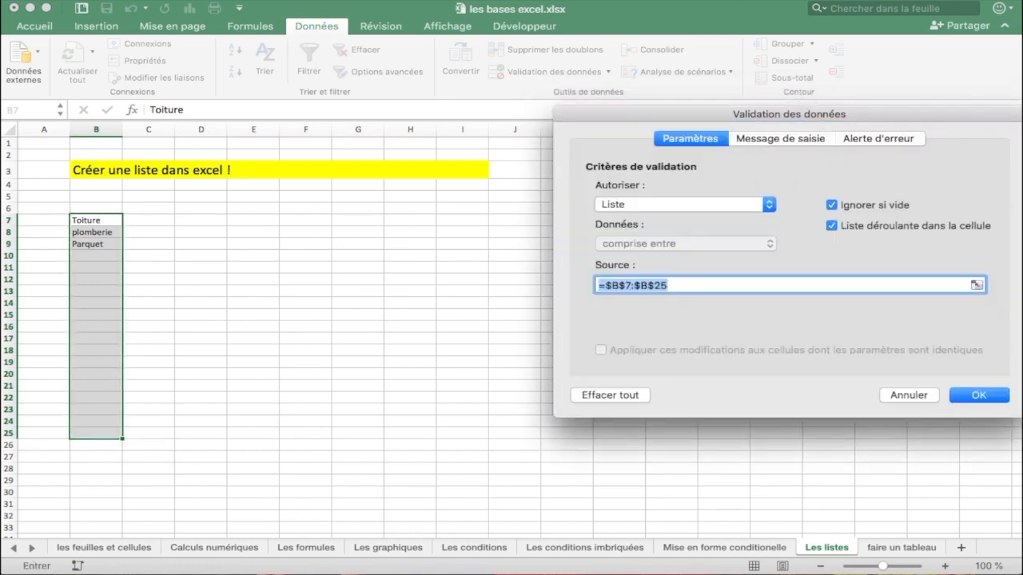
left_click(979, 395)
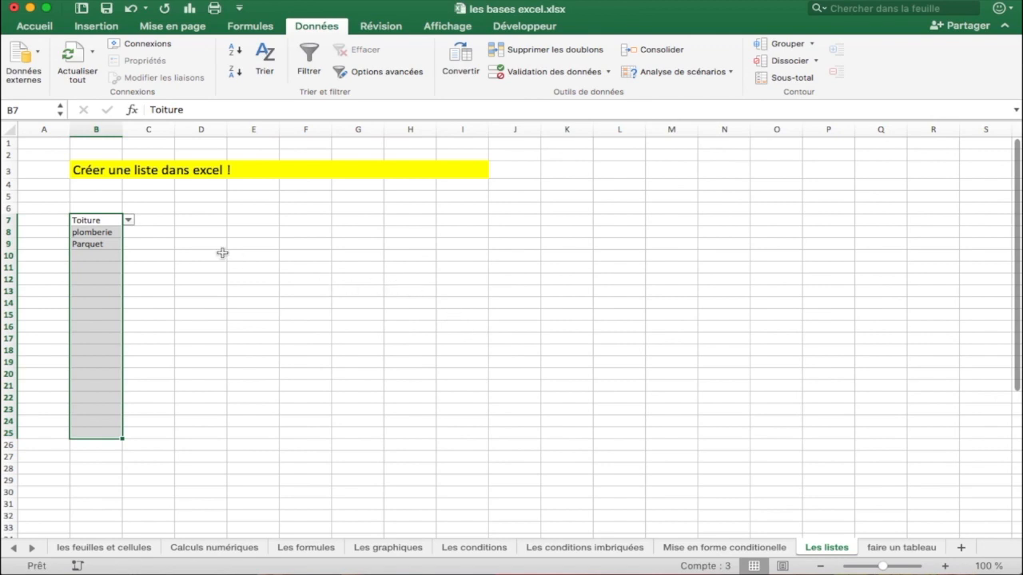
left_click(104, 219)
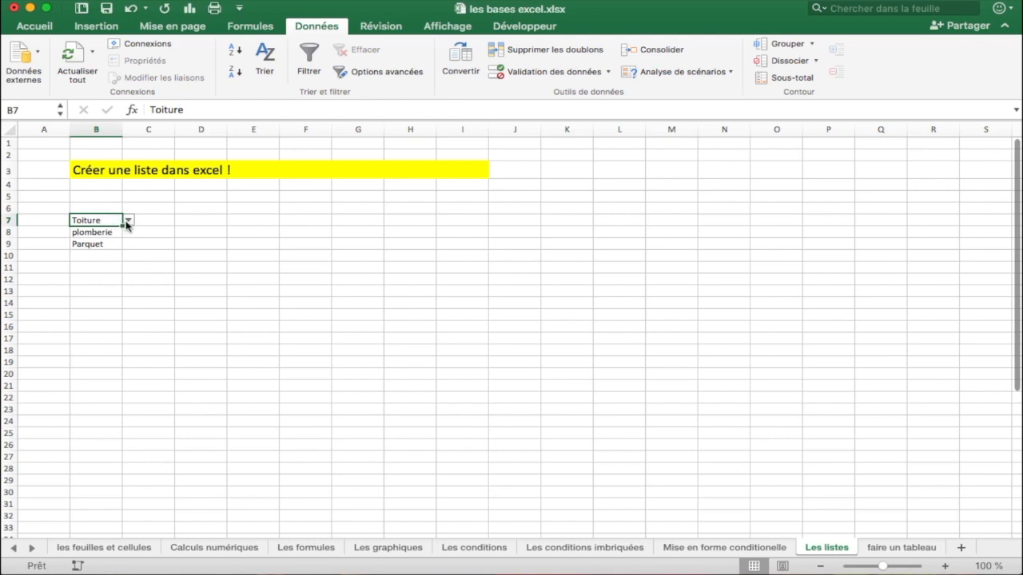
left_click(107, 230)
left_click(107, 243)
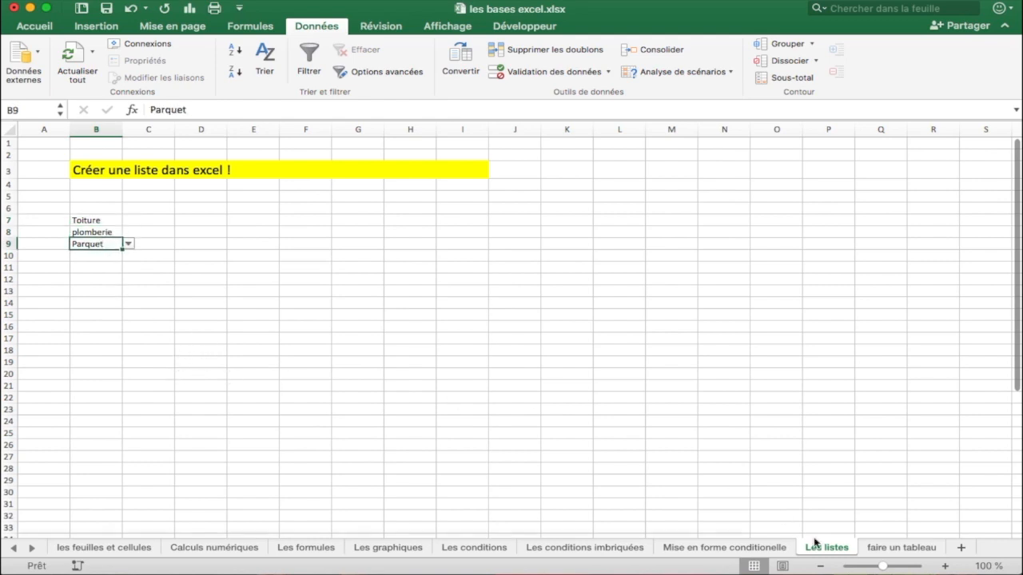
On the faire un tableau sheet, enter the heading Type de ralisation in cell B6.
left_click(905, 553)
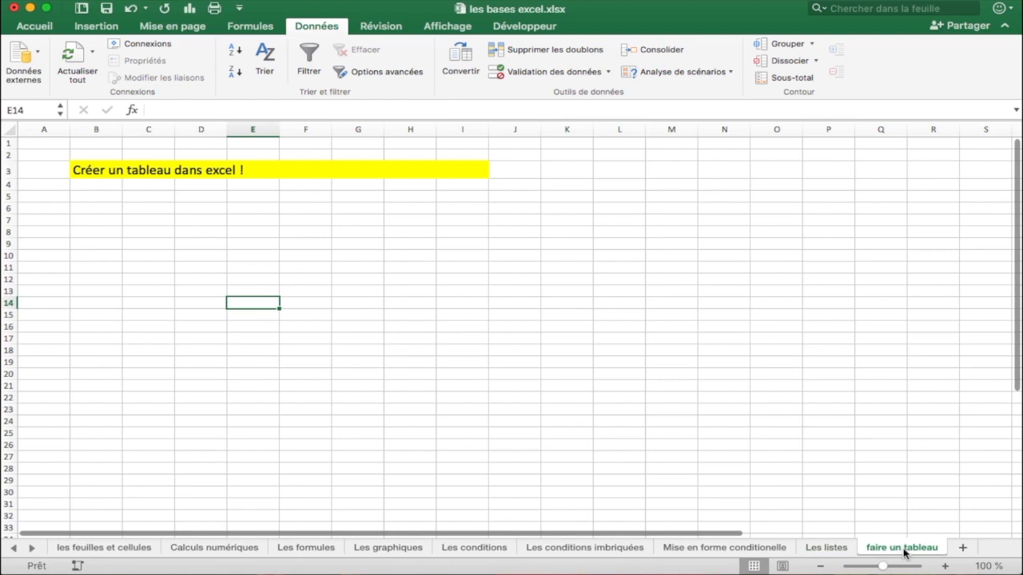
left_click(98, 209)
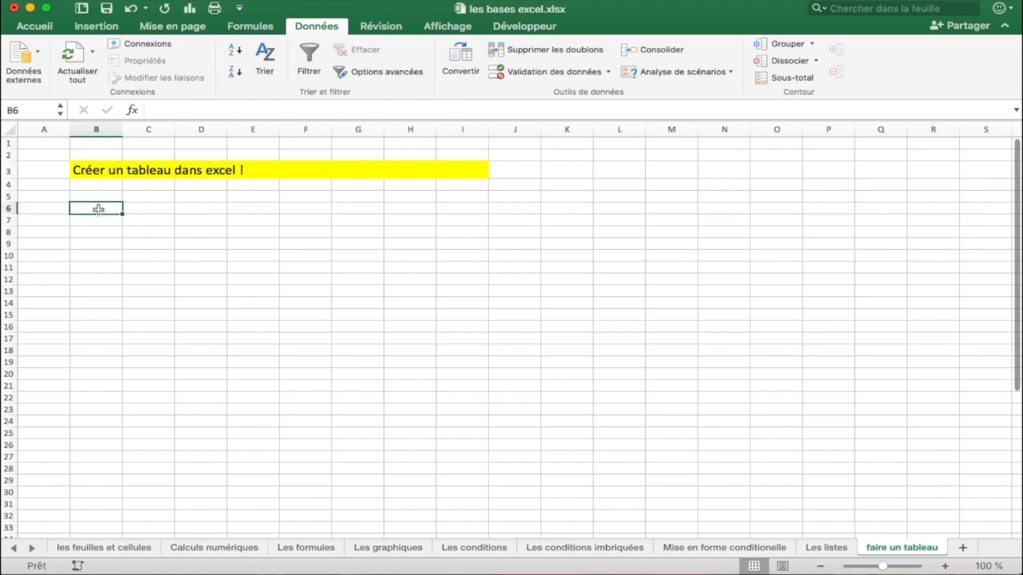
type("Type de")
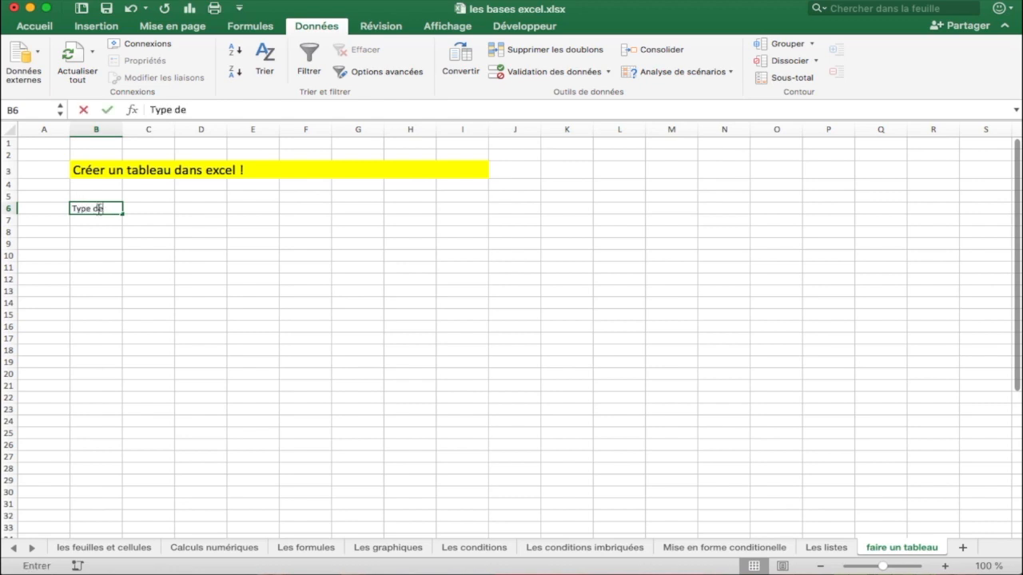
type(" ralisation")
key("Tab")
type("Da")
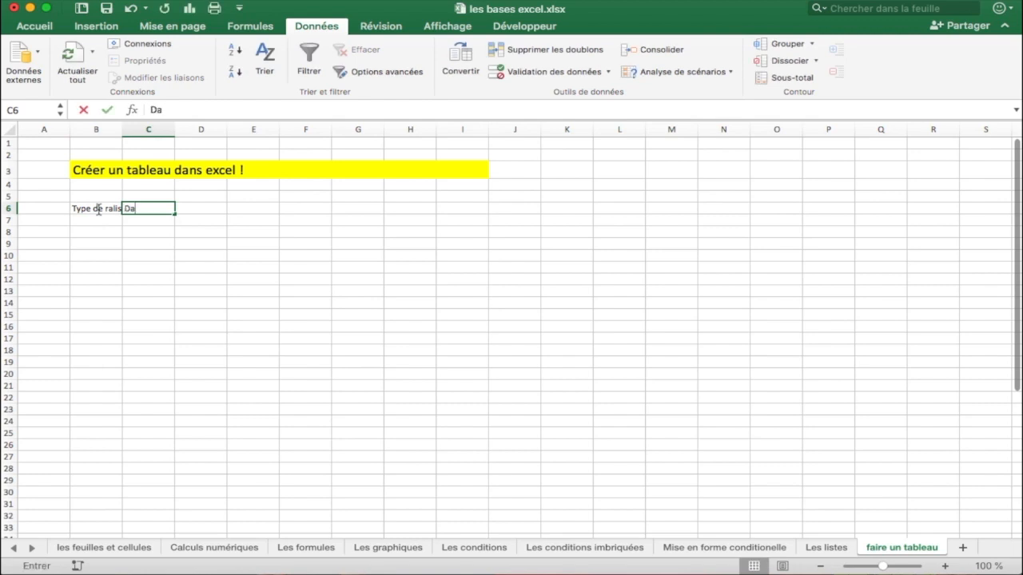
key("BackSpace")
key("BackSpace")
key("Left")
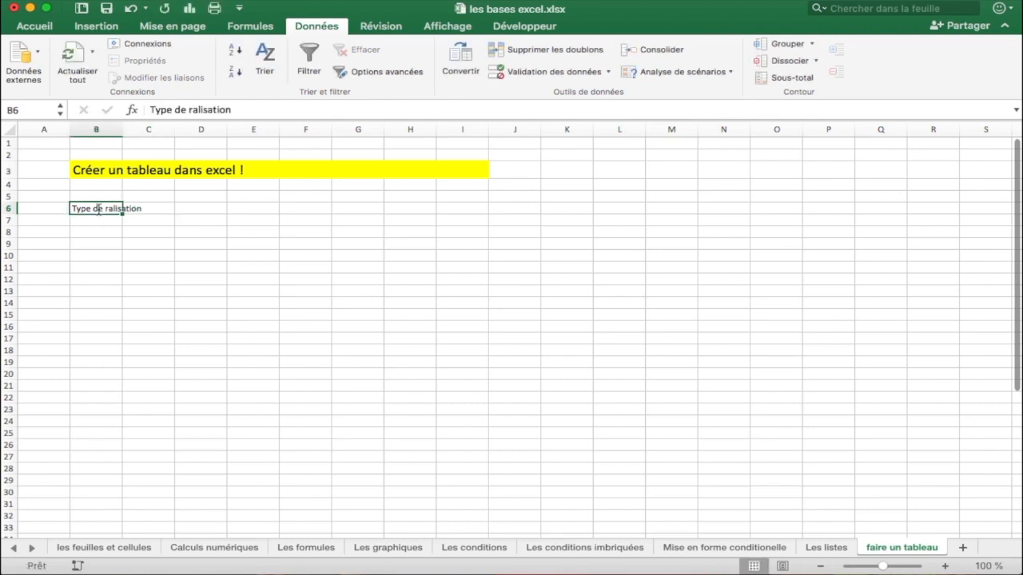
Format the heading in B6 as bold, size 16, with the blue theme font colour.
left_click(34, 27)
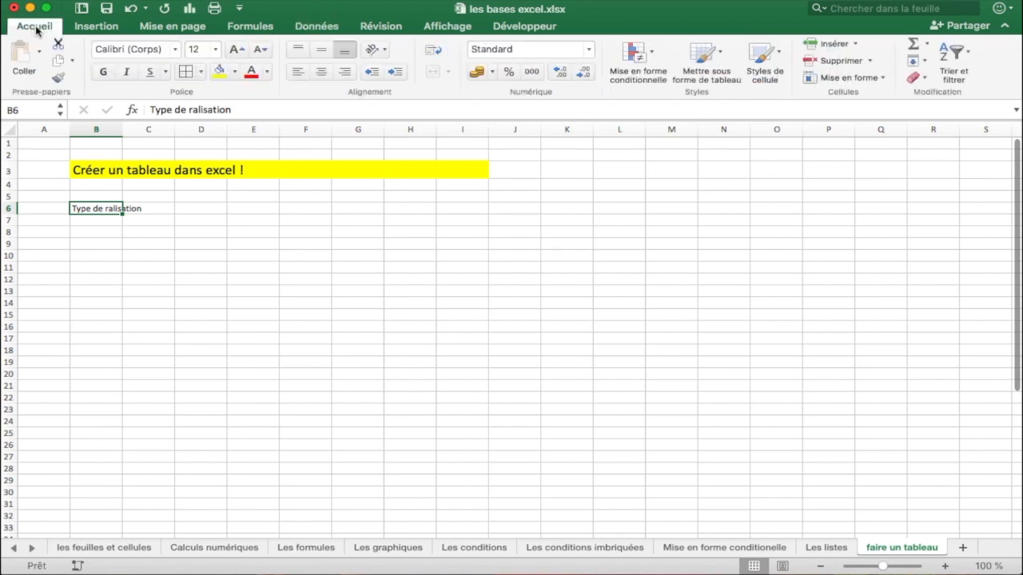
left_click(103, 71)
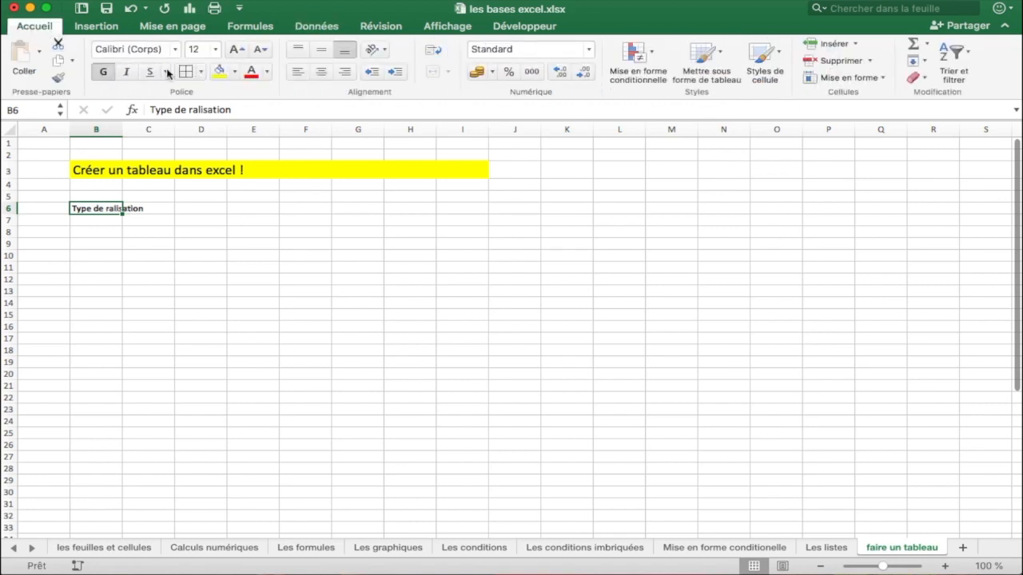
left_click(235, 50)
left_click(235, 50)
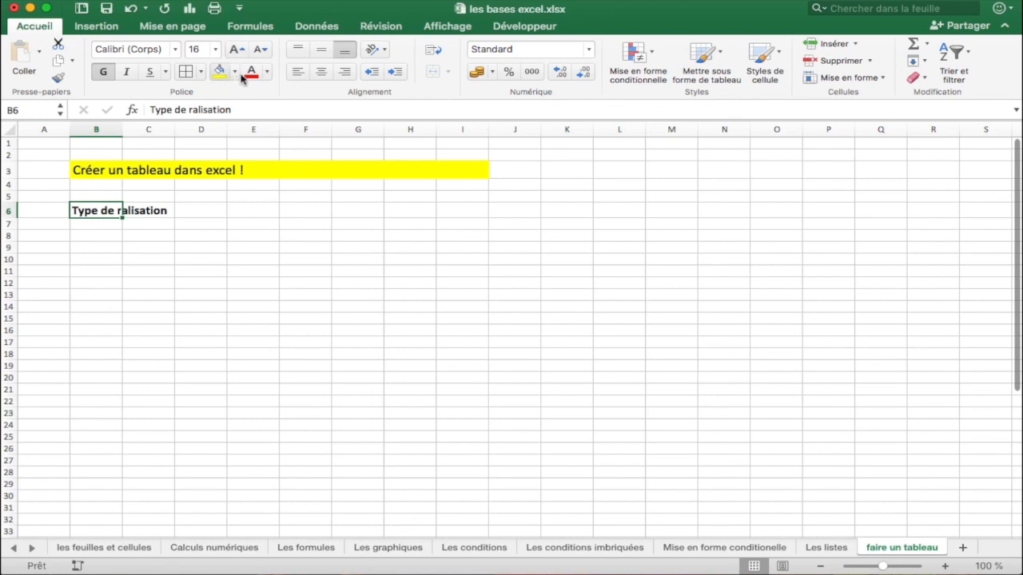
left_click(267, 72)
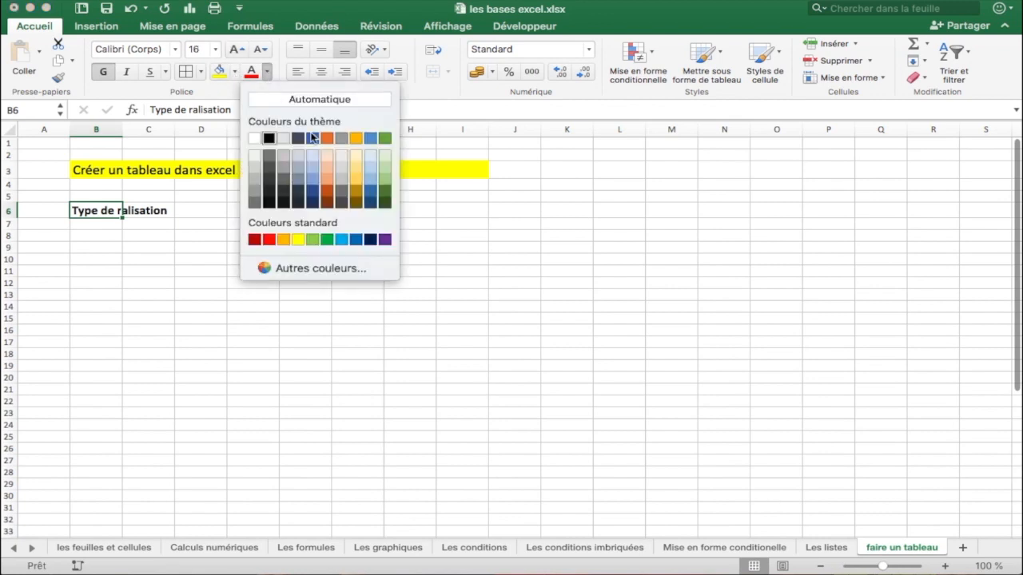
left_click(311, 140)
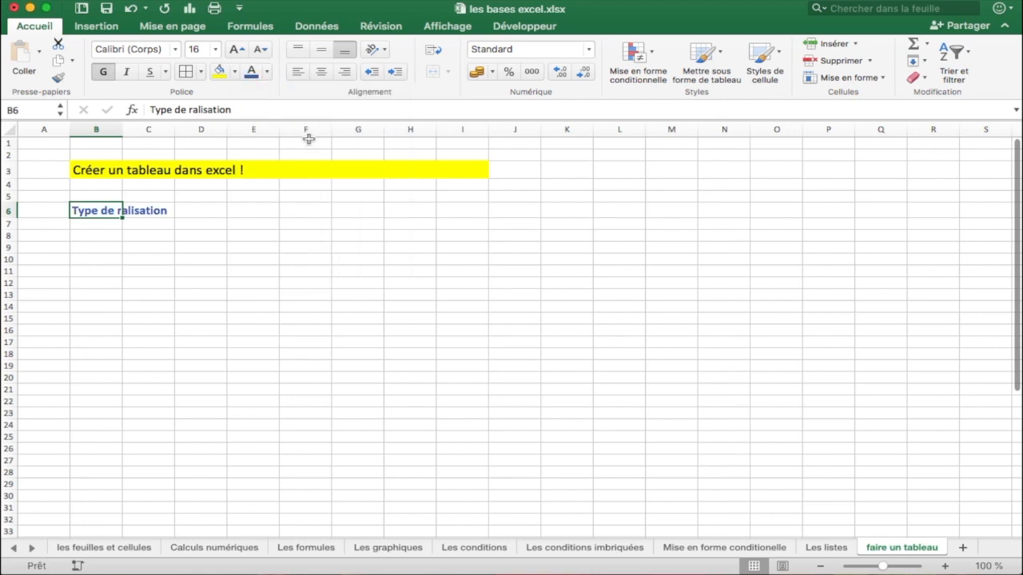
Correct the heading in B6 to Type de réalisation and fill it across to F6.
left_click(191, 111)
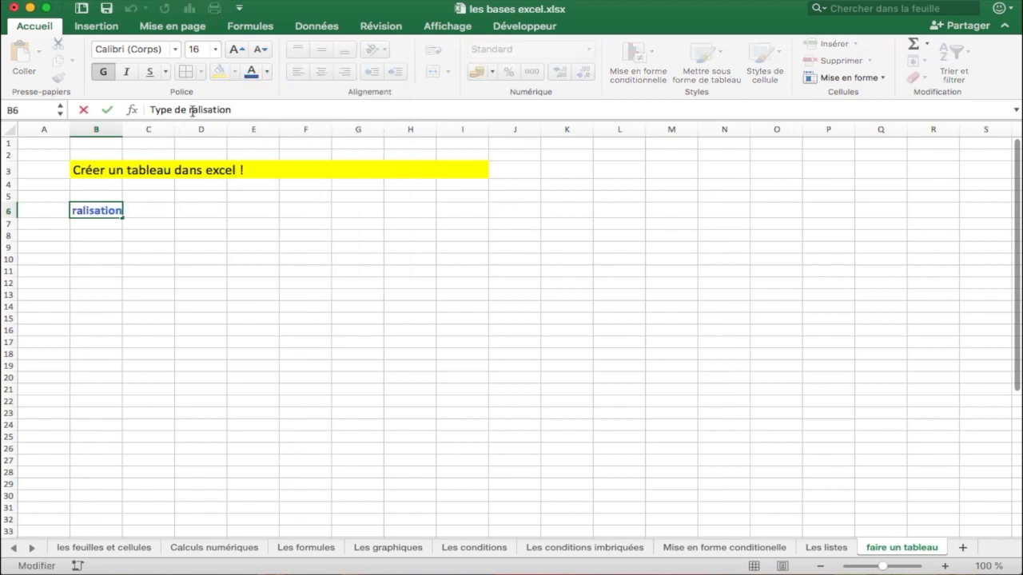
type("é")
left_click(168, 210)
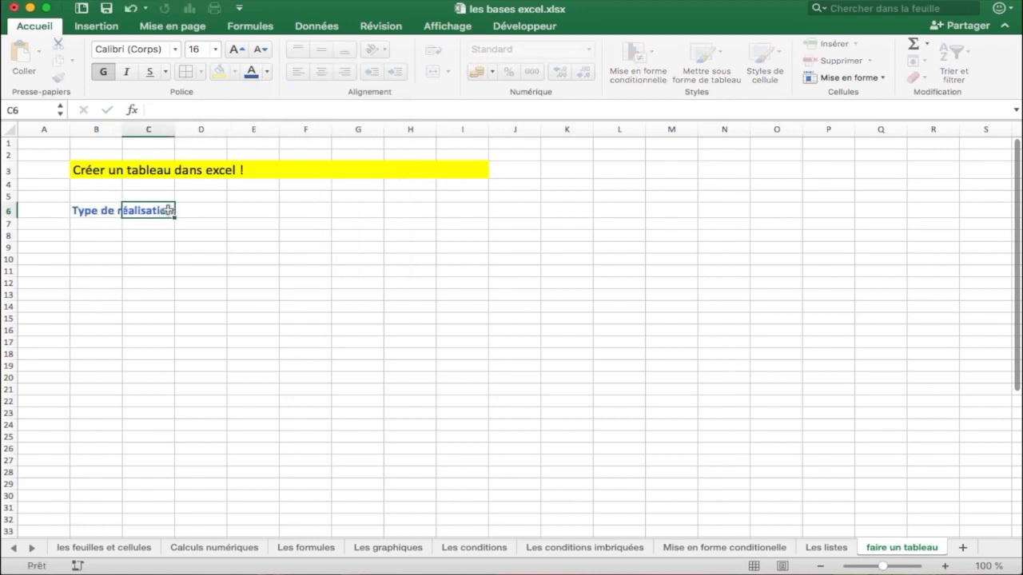
left_click(112, 211)
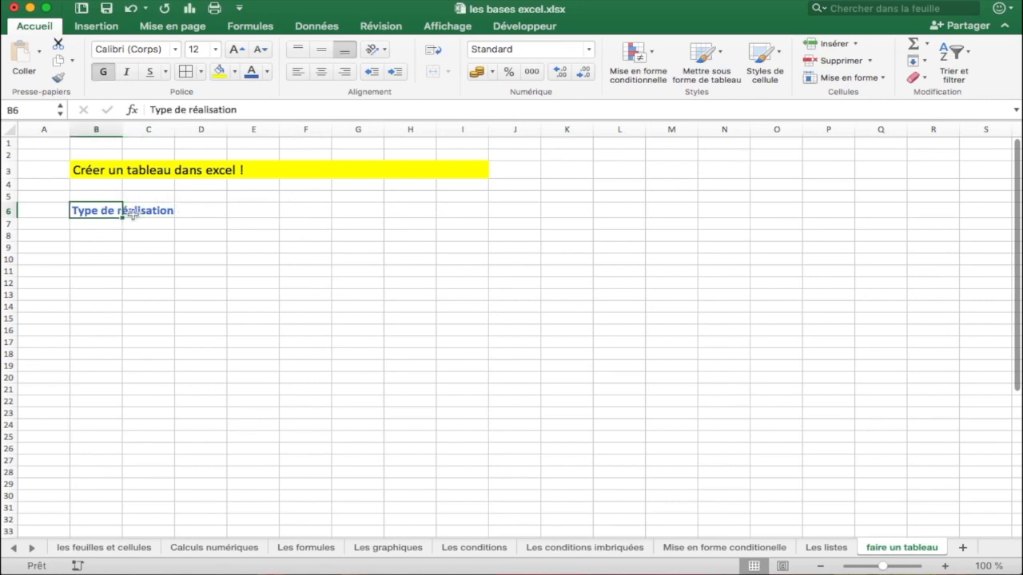
left_click_drag(124, 216, 331, 218)
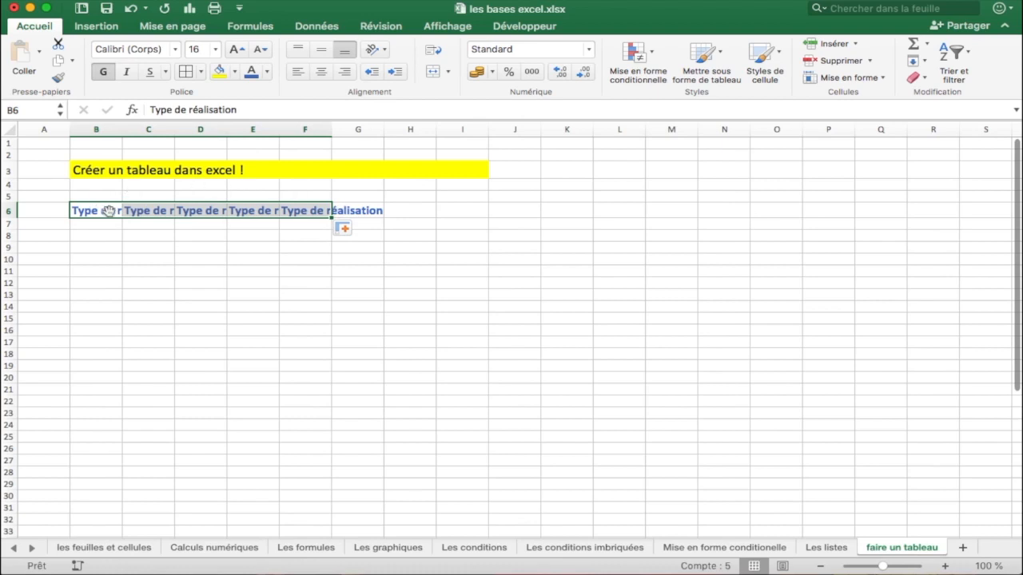
Replace the headings in C6 and D6 with Date and prix, and clear cells E6 and F6.
left_click(142, 211)
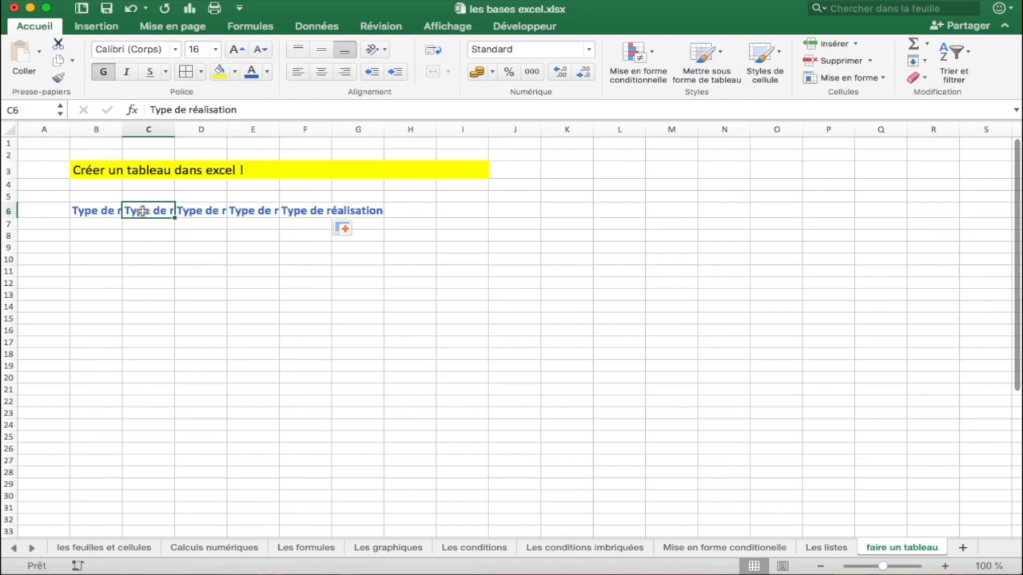
type("Date")
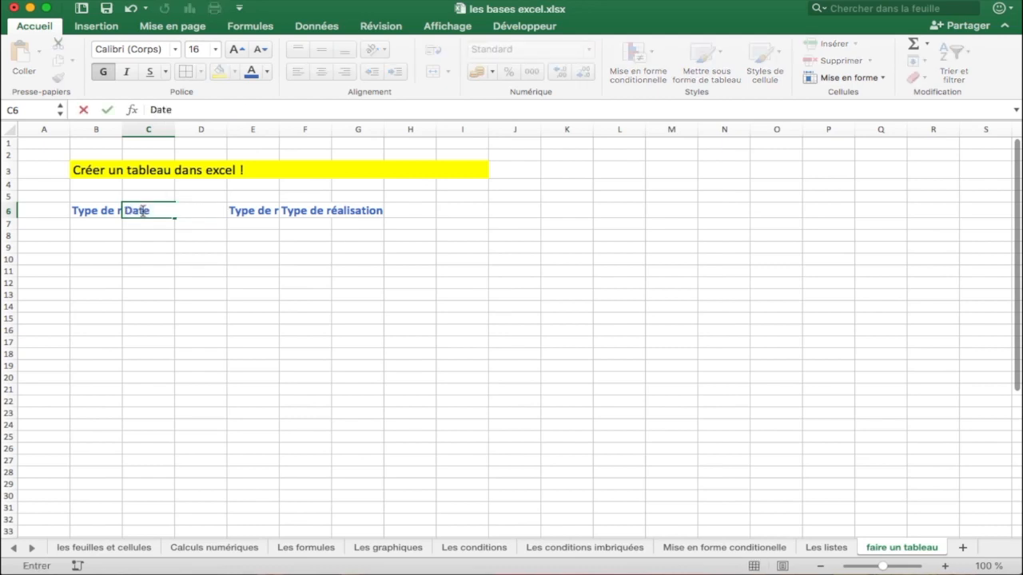
key("Tab")
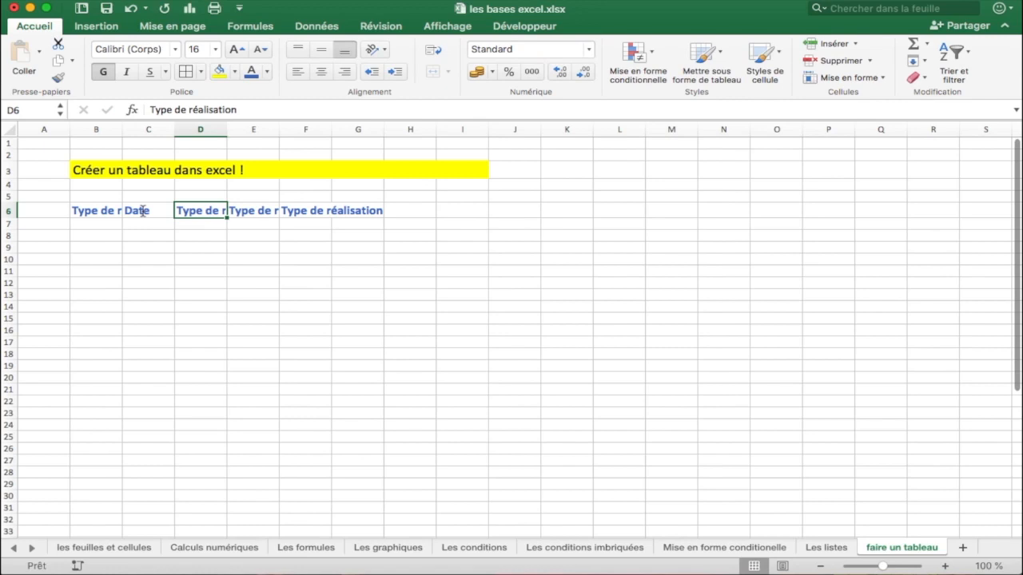
type("prix")
key("Tab")
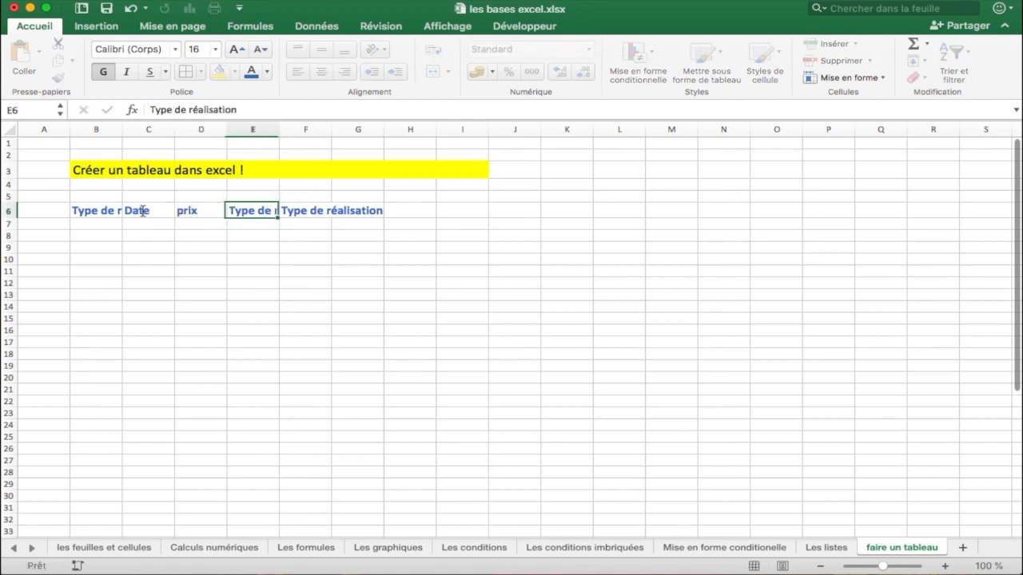
key("BackSpace")
key("Tab")
key("BackSpace")
key("Tab")
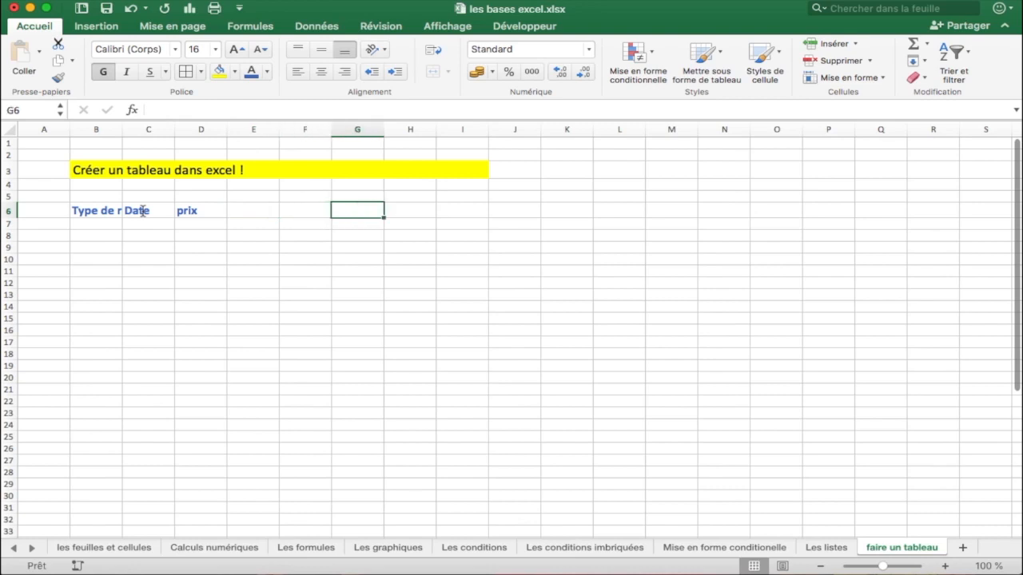
Widen column B to show its whole heading and narrow columns C and D to fit Date and prix.
left_click_drag(122, 129, 304, 157)
left_click(157, 212)
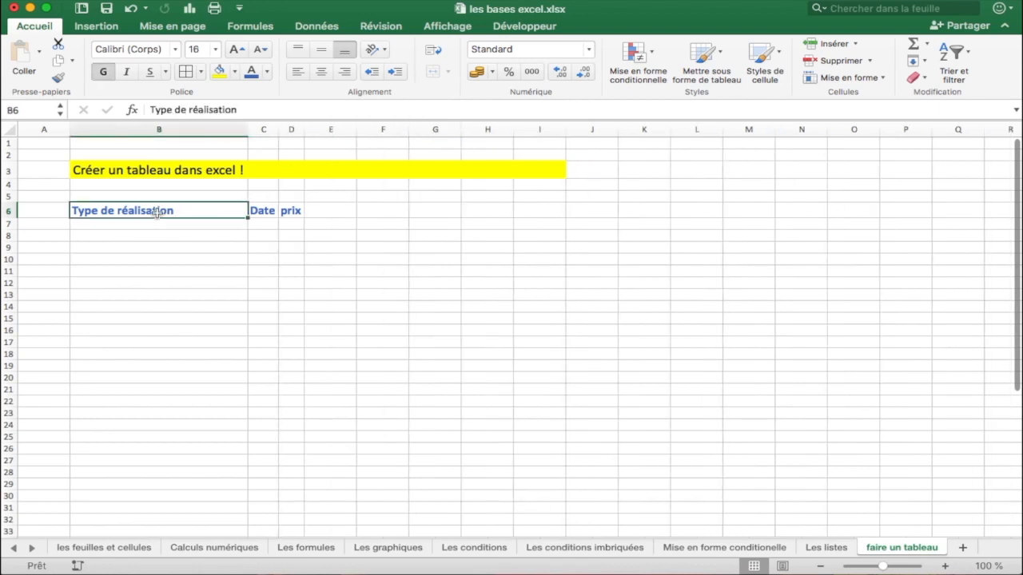
Apply Liste data validation to cells B7:B33 with ='Les listes'!$B$7:$B$31 as the source.
left_click(154, 224)
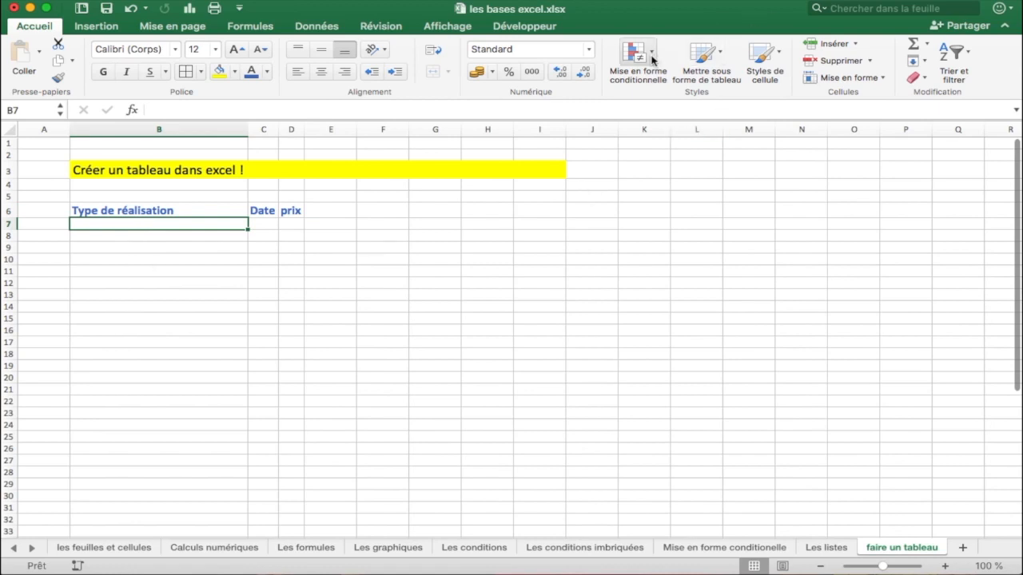
left_click(327, 27)
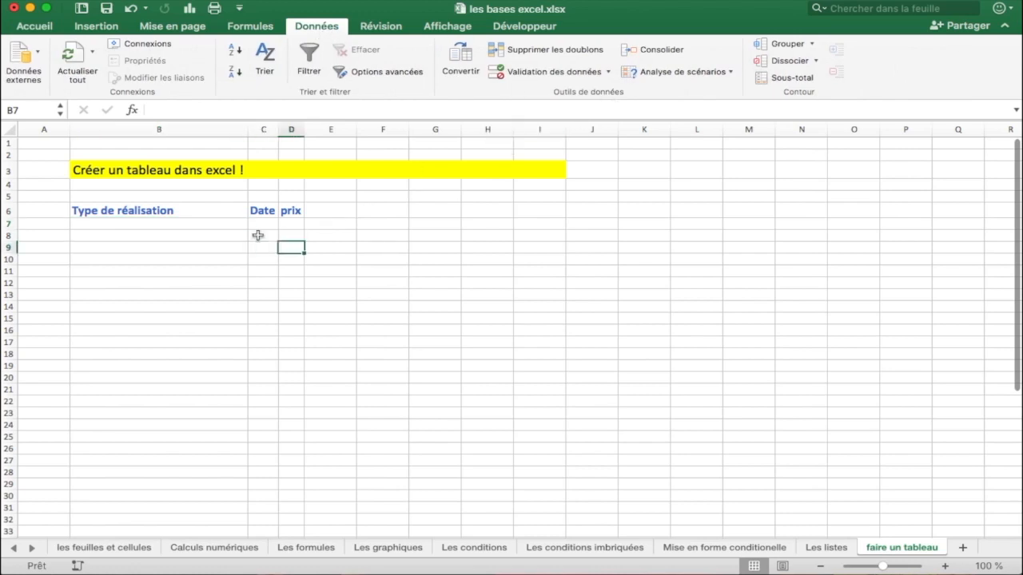
left_click_drag(231, 221, 203, 531)
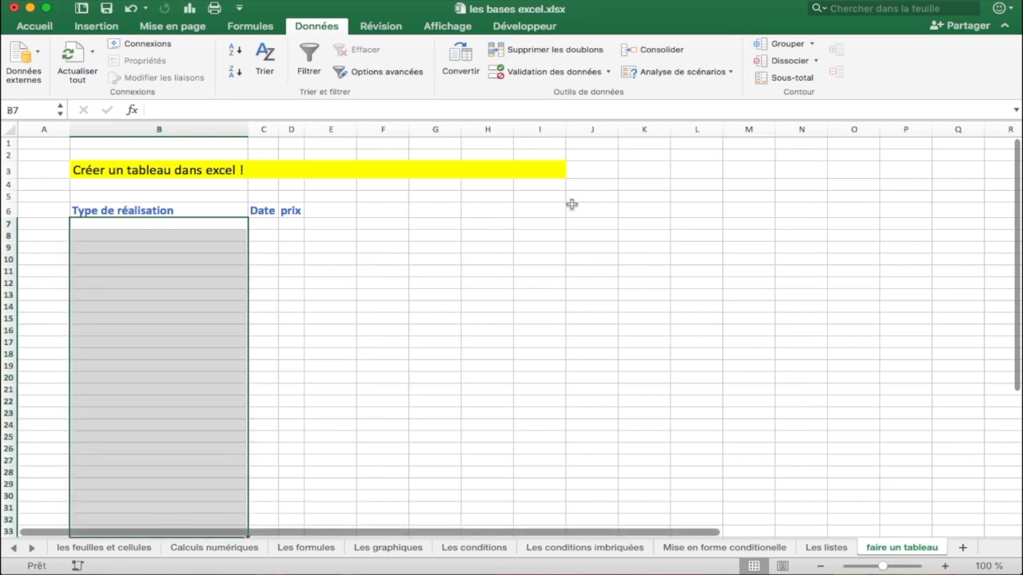
left_click(598, 76)
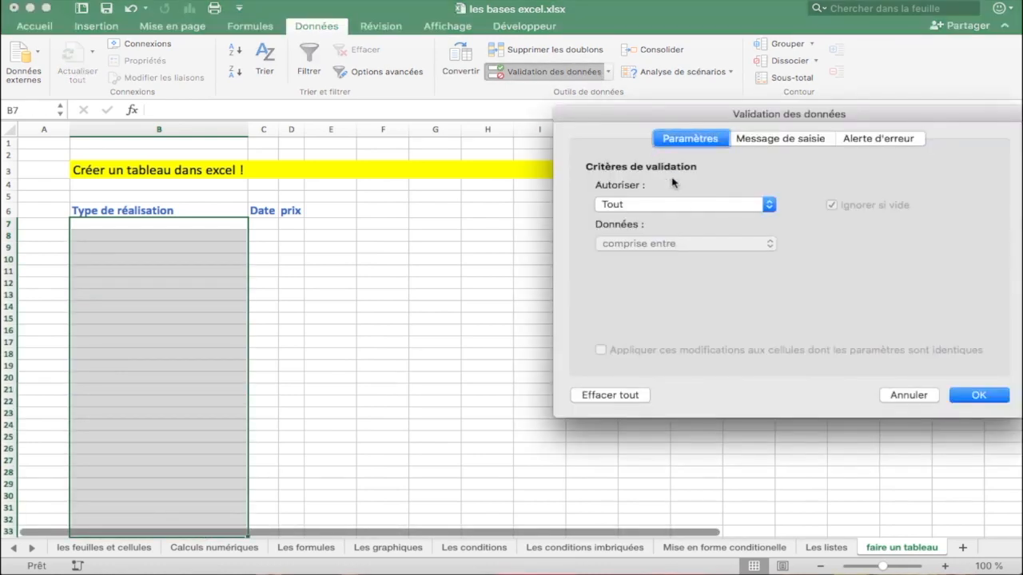
left_click(681, 204)
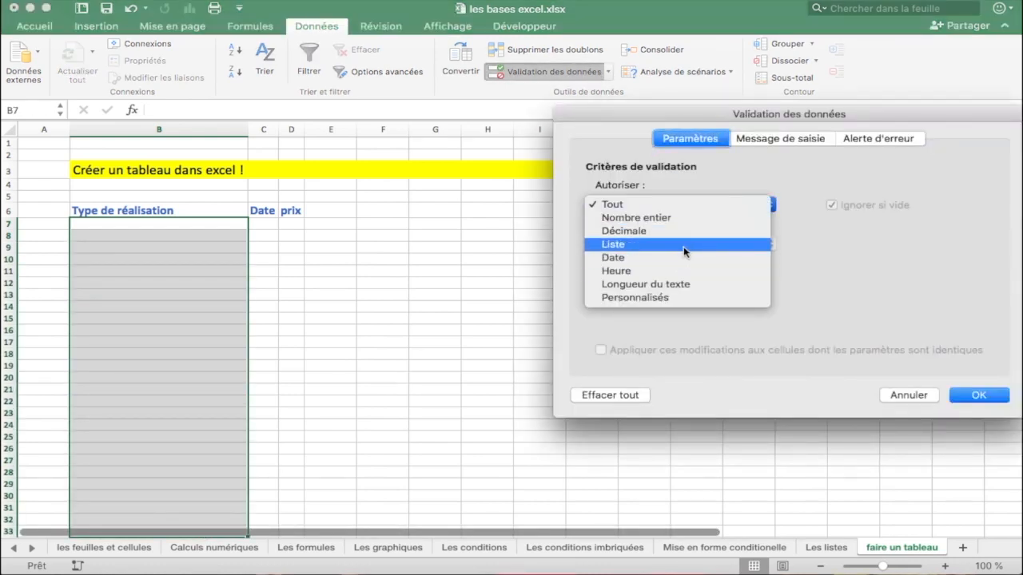
left_click(683, 245)
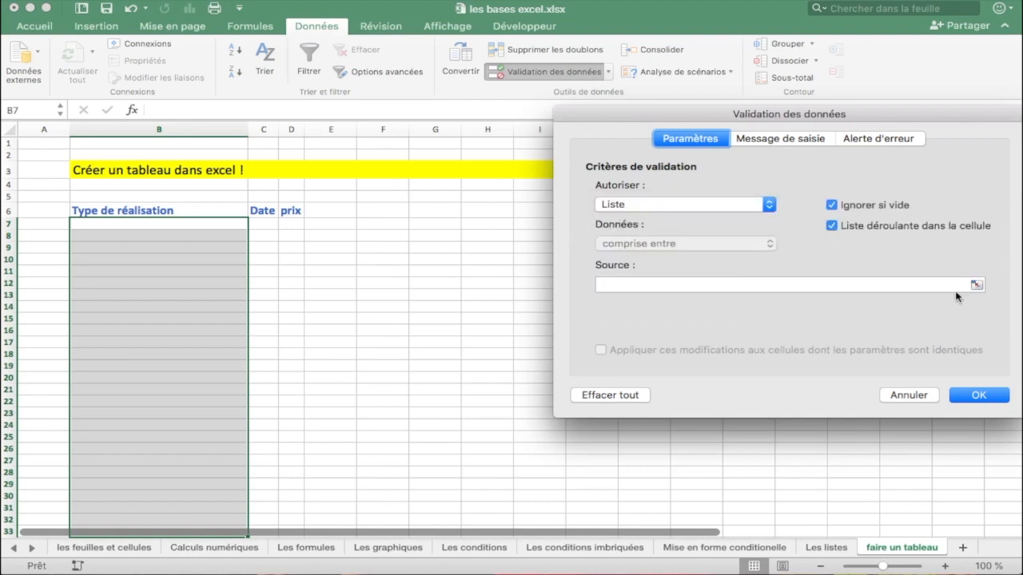
left_click(976, 285)
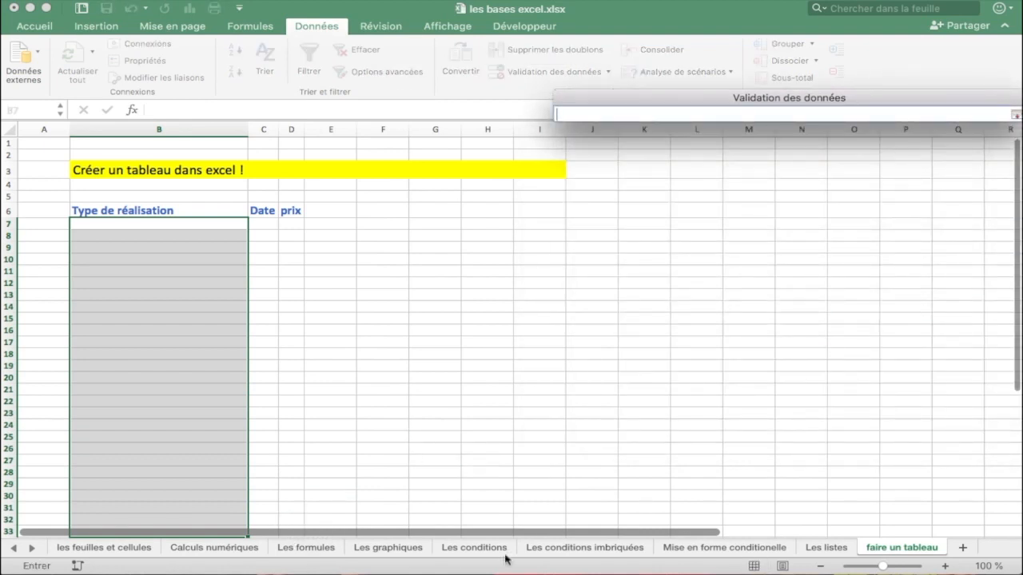
left_click(833, 553)
left_click_drag(96, 222, 98, 503)
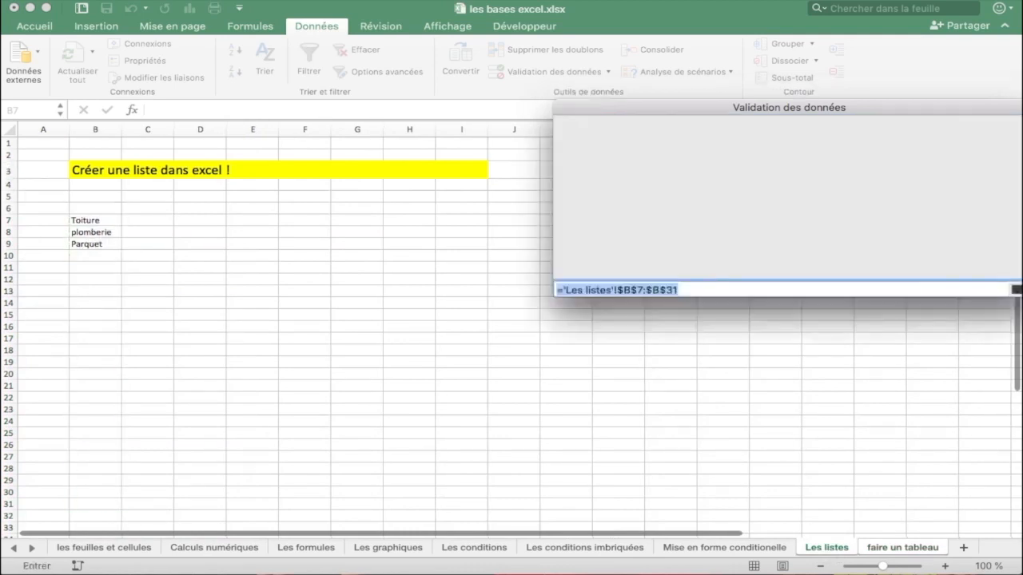
left_click(978, 396)
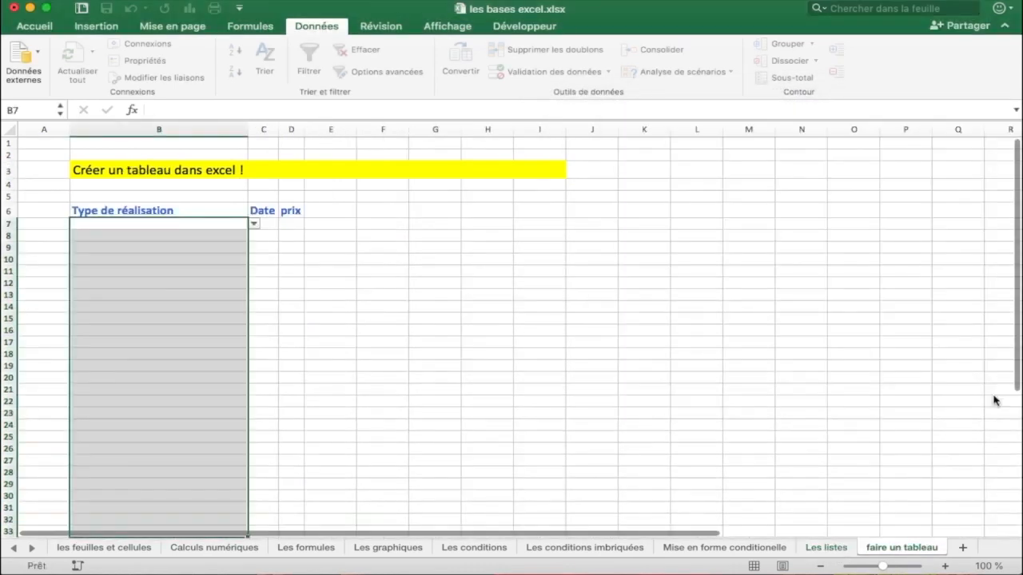
left_click(330, 259)
Choose plomberie from the drop-down list in cell B7.
left_click(210, 225)
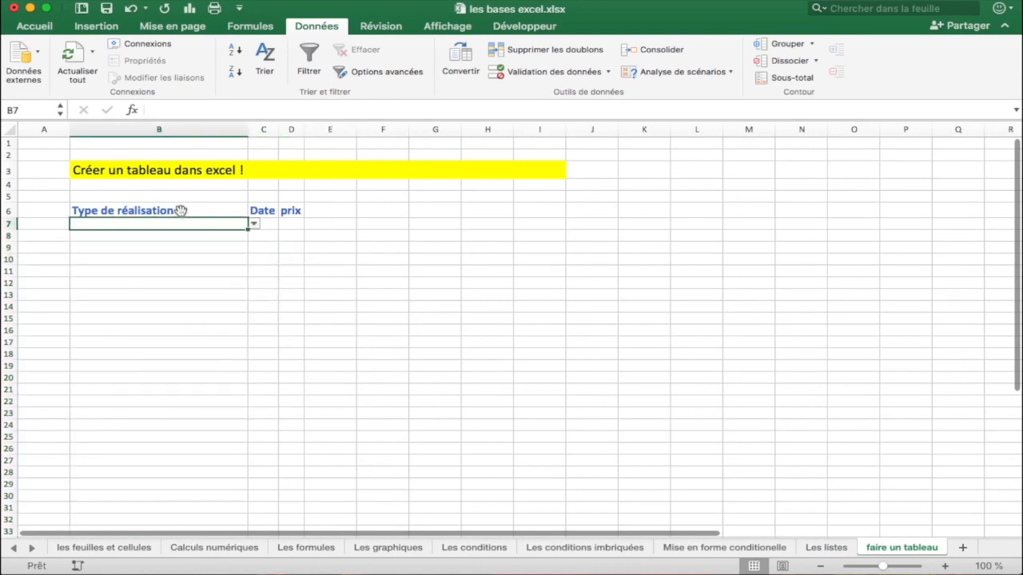
left_click(254, 224)
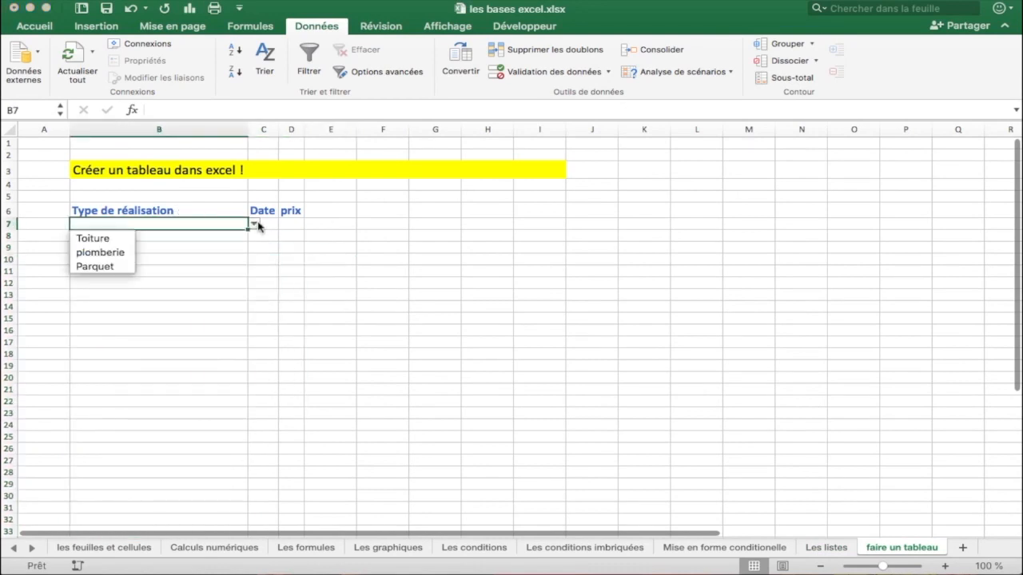
left_click(114, 252)
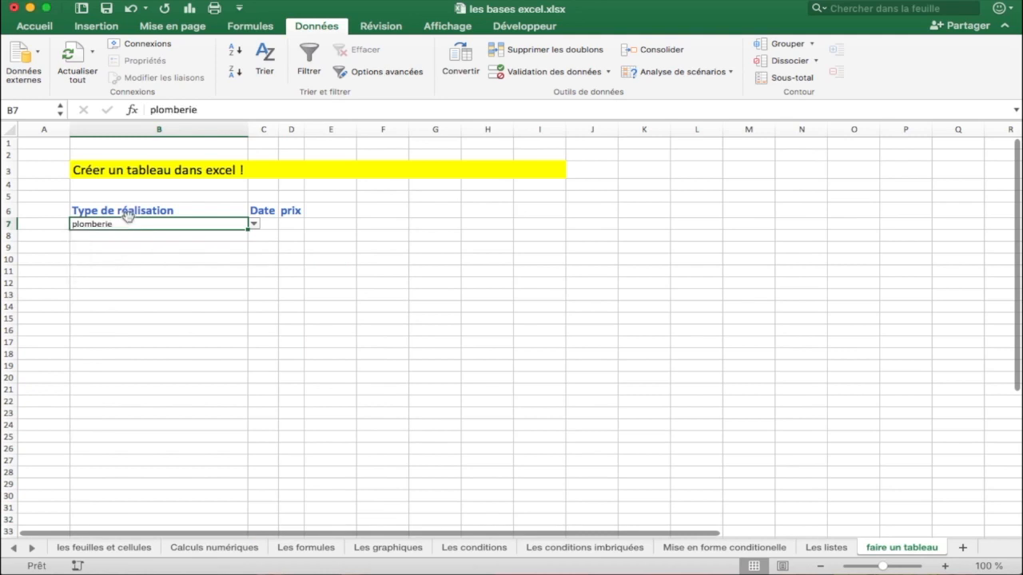
Apply borders to every cell of the table range B6:D33.
left_click_drag(128, 211, 286, 533)
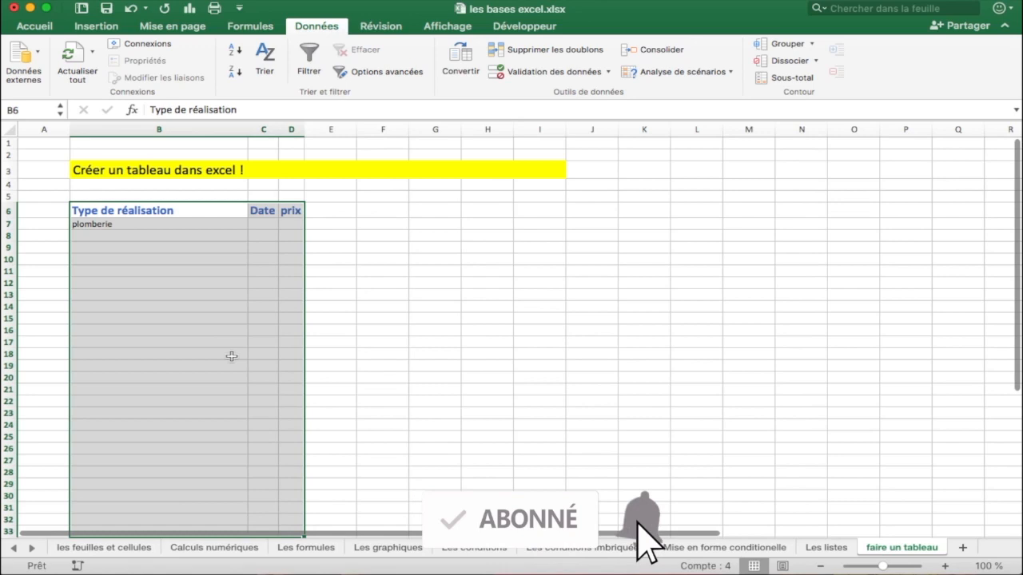
left_click(35, 27)
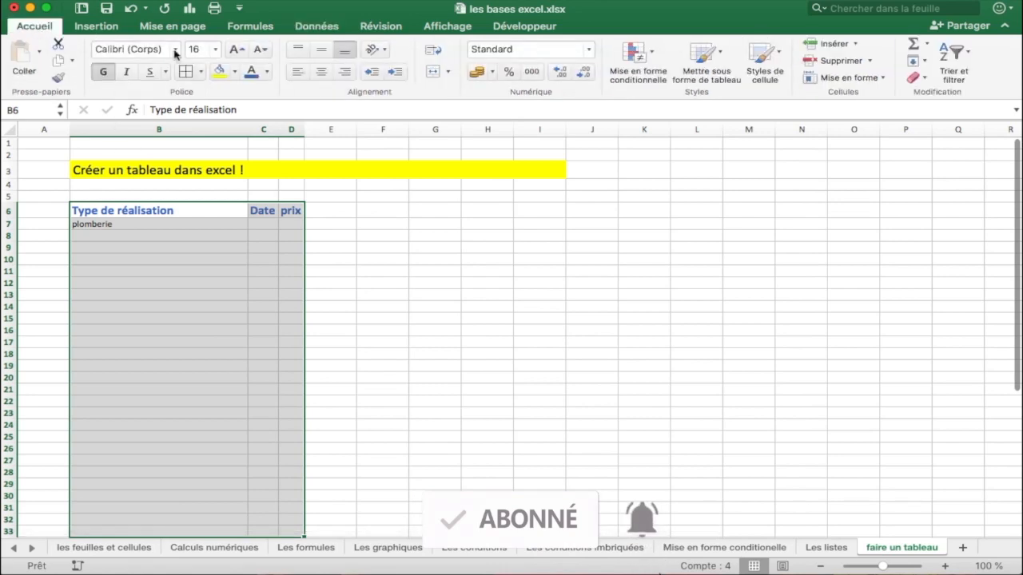
left_click(188, 75)
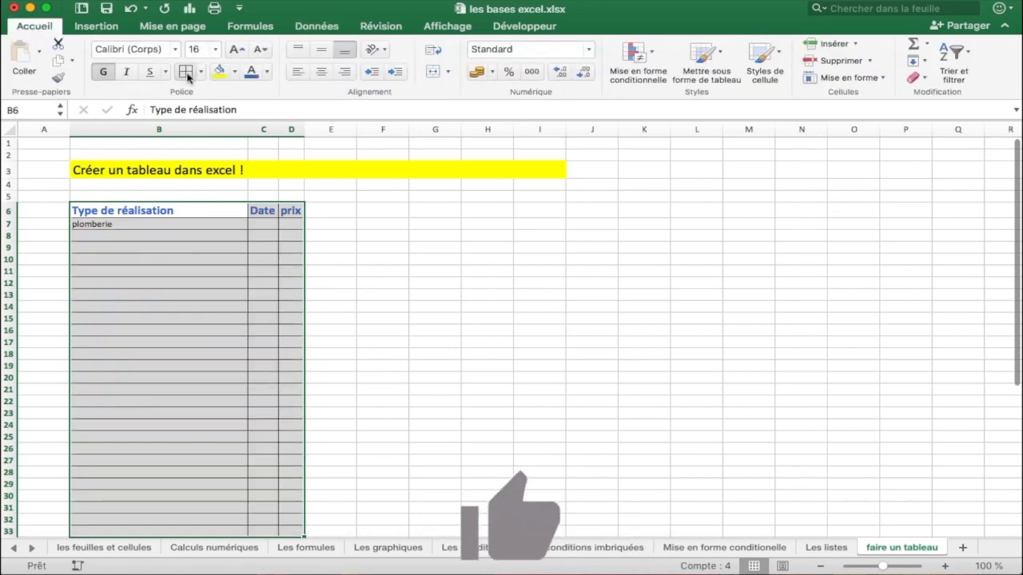
Choose plomberie in cell B8 and Parquet in cell B9 from their drop-down lists.
left_click(191, 236)
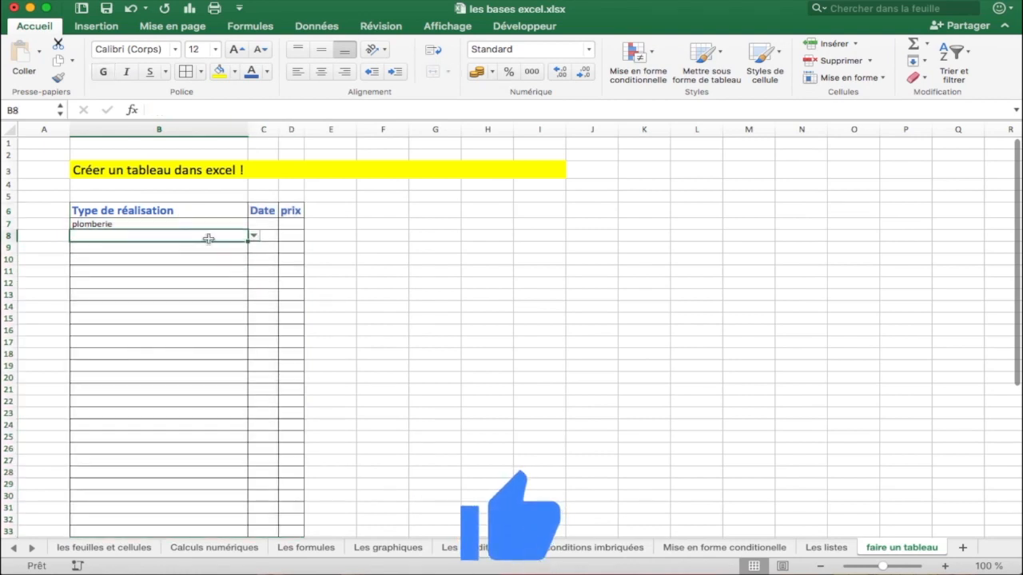
left_click(253, 236)
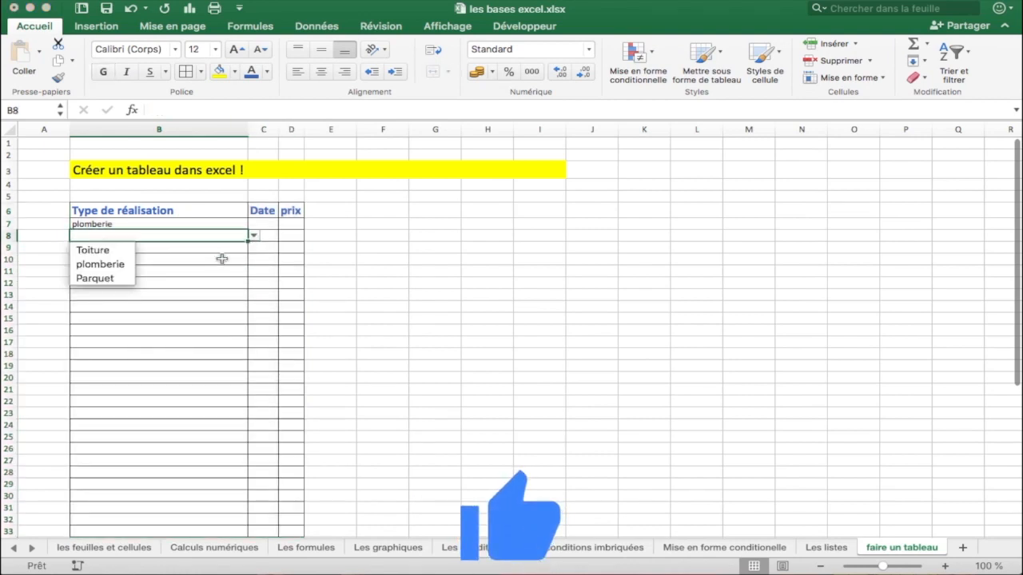
left_click(110, 272)
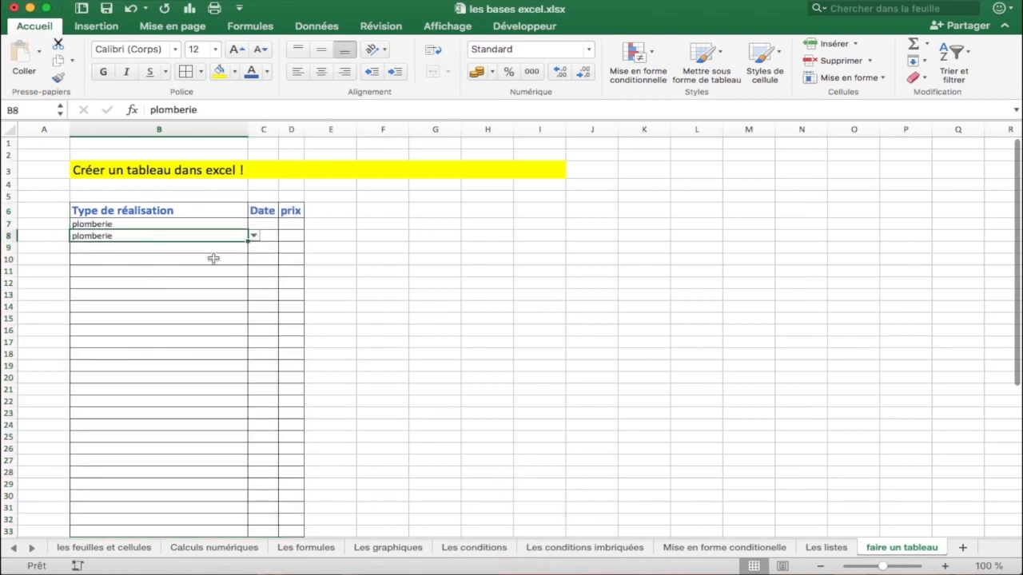
left_click(219, 250)
left_click(253, 247)
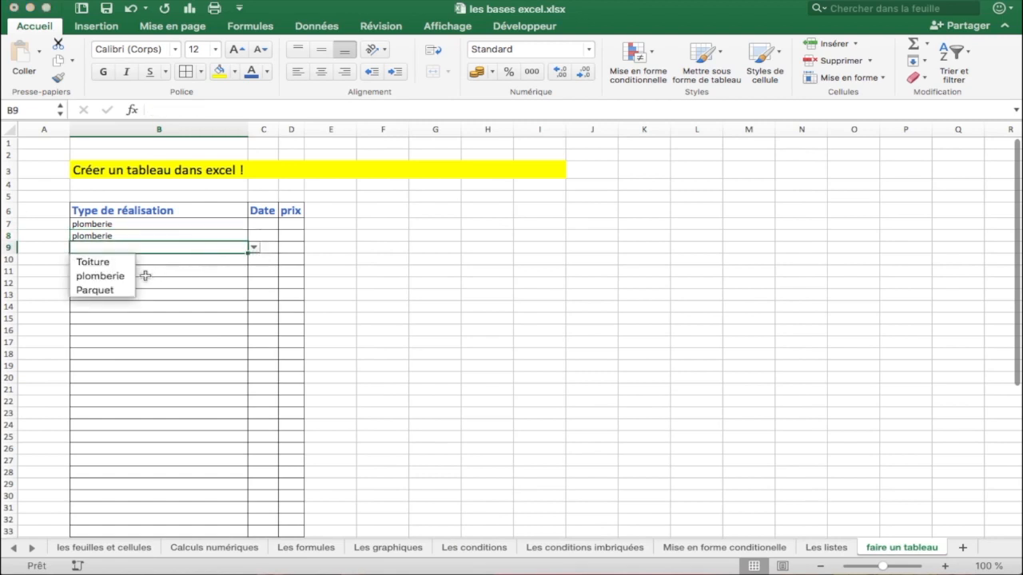
left_click(107, 290)
Enter the dates 1/12, 2/3 and 4/4 in cells C7 to C9 of the Date column.
left_click(261, 226)
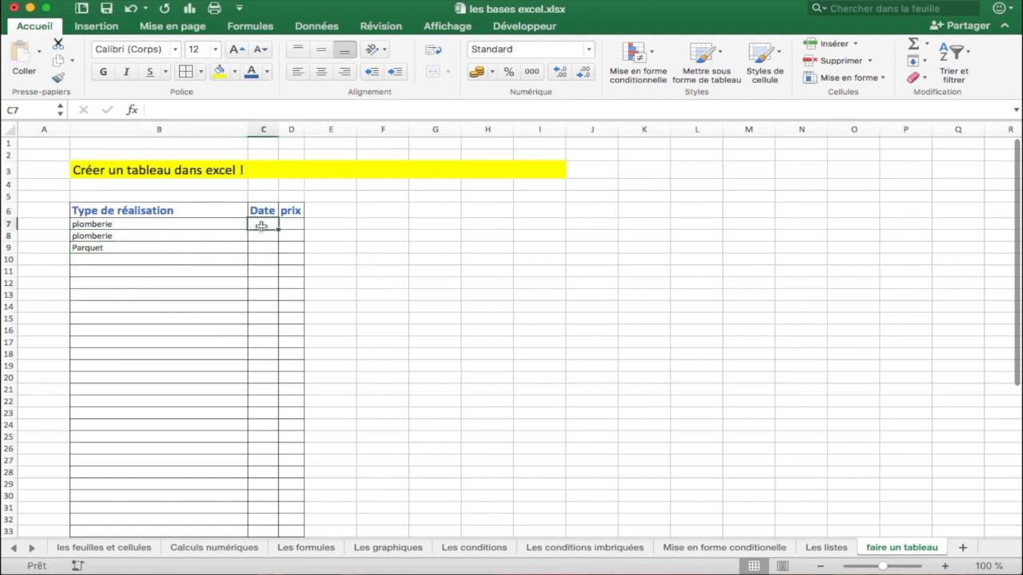
type("1/12")
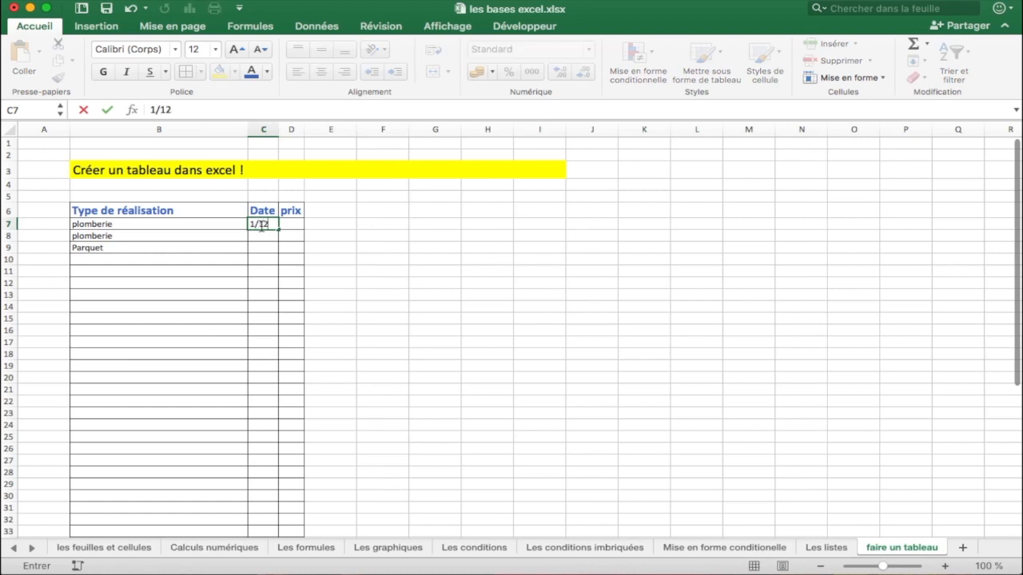
key("Return")
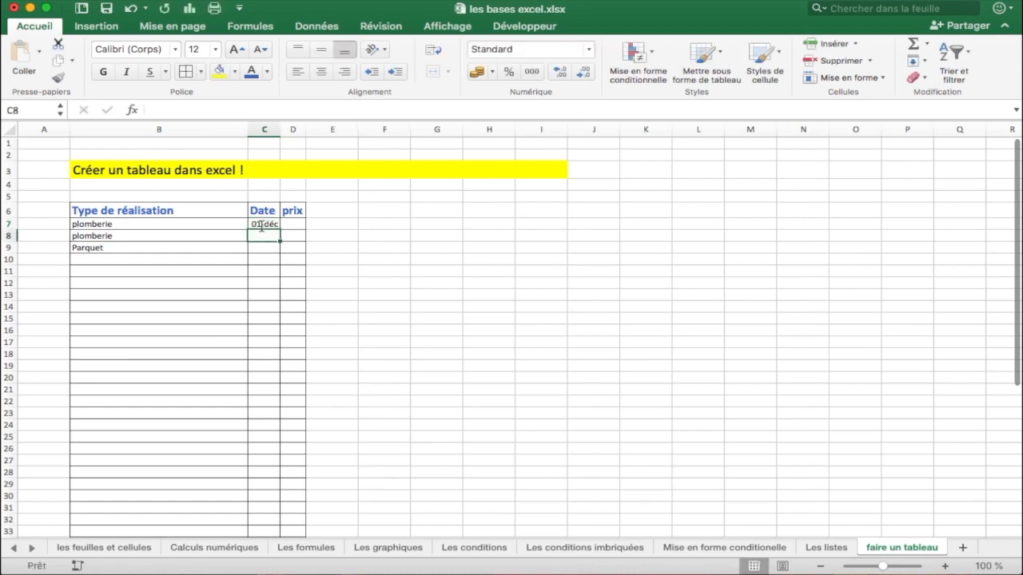
type("2/3")
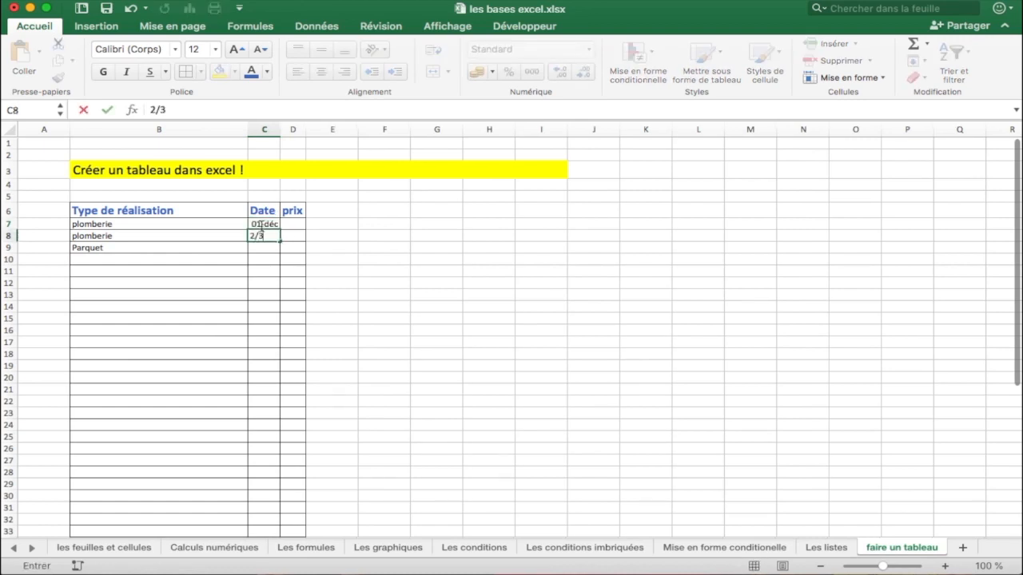
key("Return")
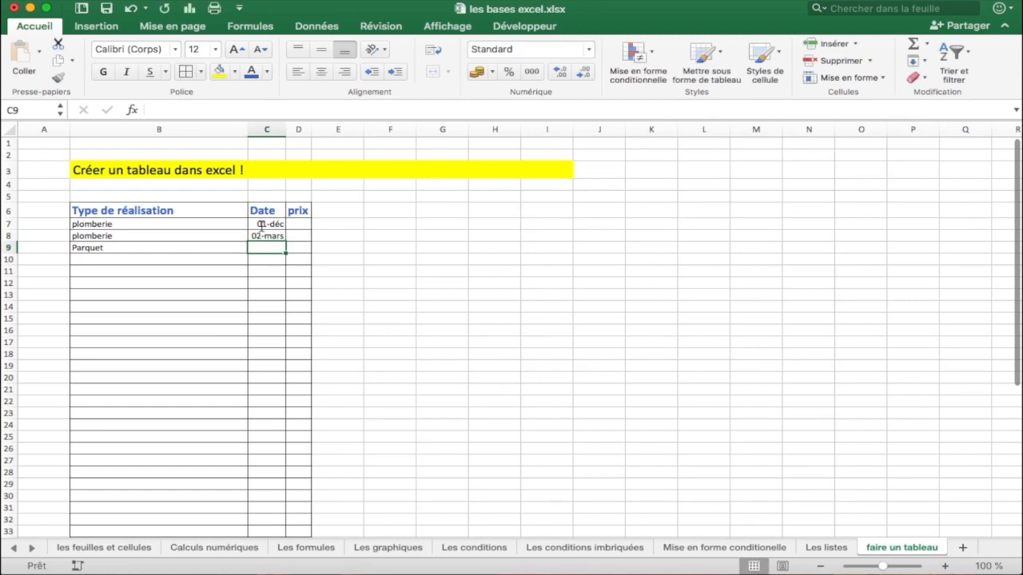
type("4/4")
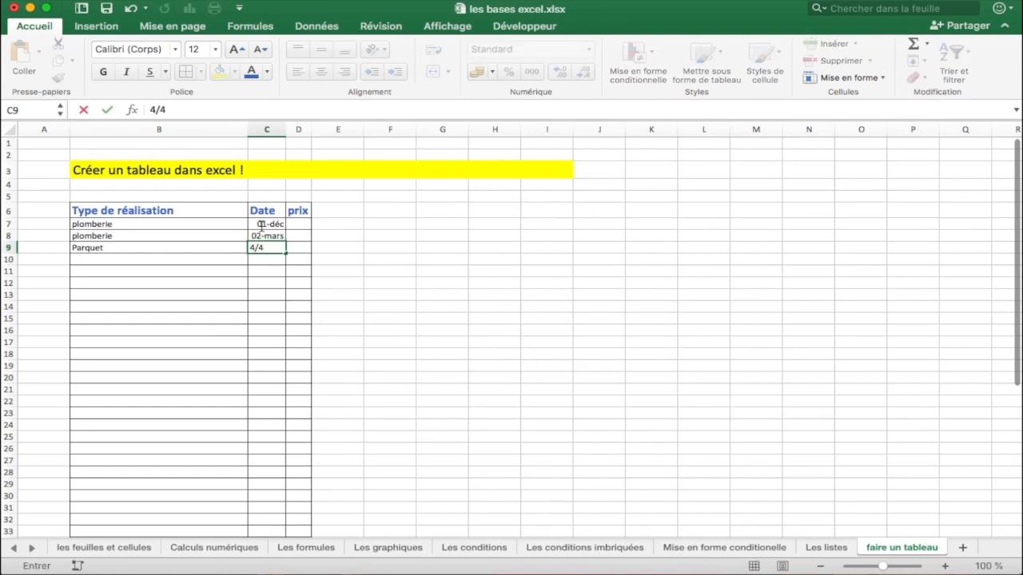
key("Tab")
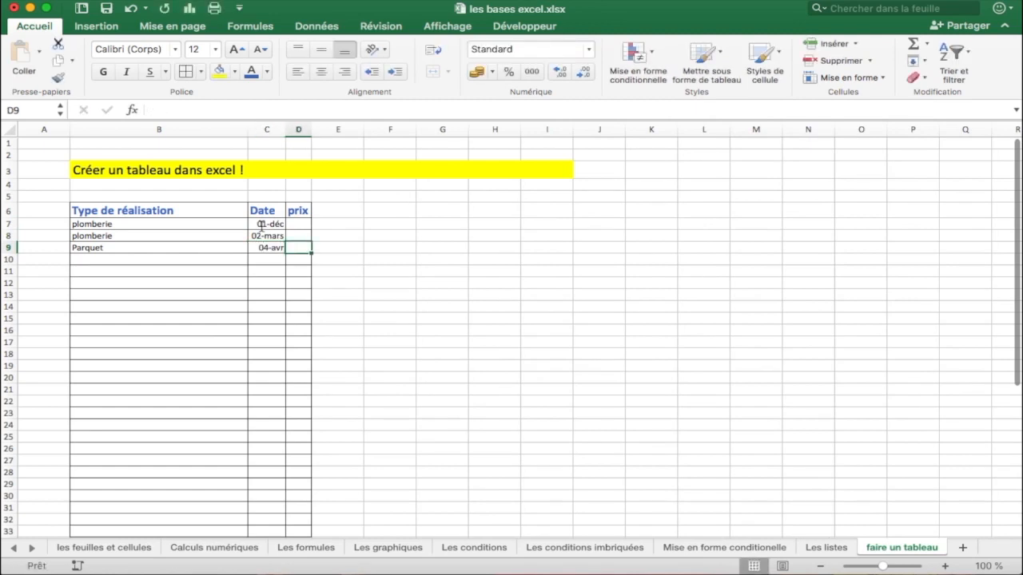
Enter the prices 120, 230 and 800 in cells D7 to D9 of the prix column.
left_click(306, 225)
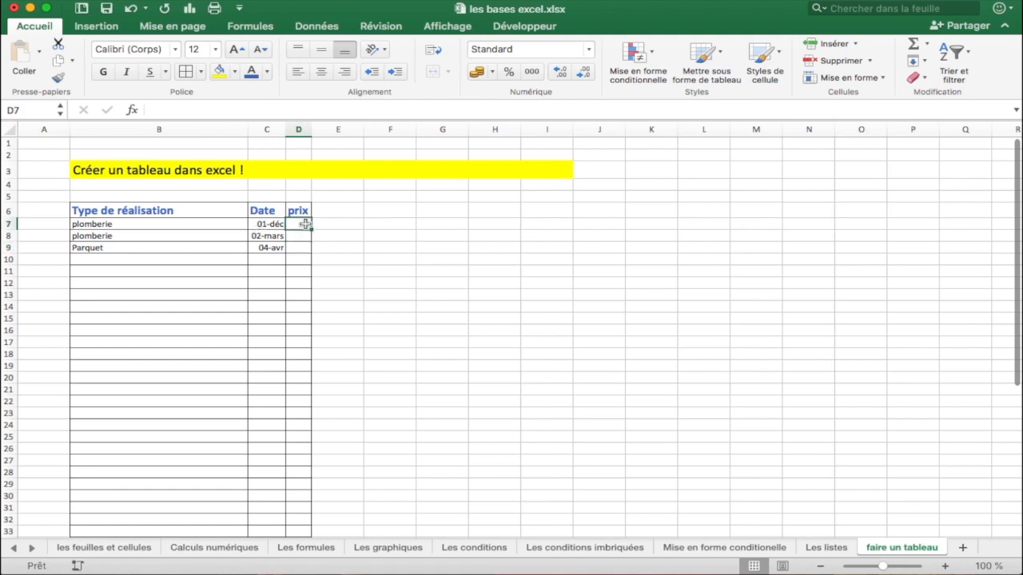
type("120")
key("Return")
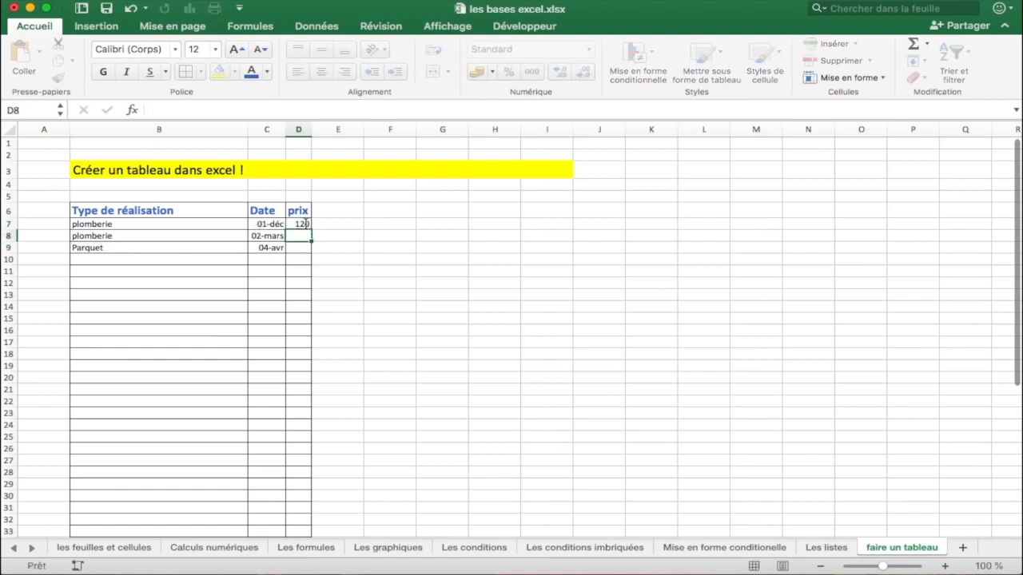
type("230")
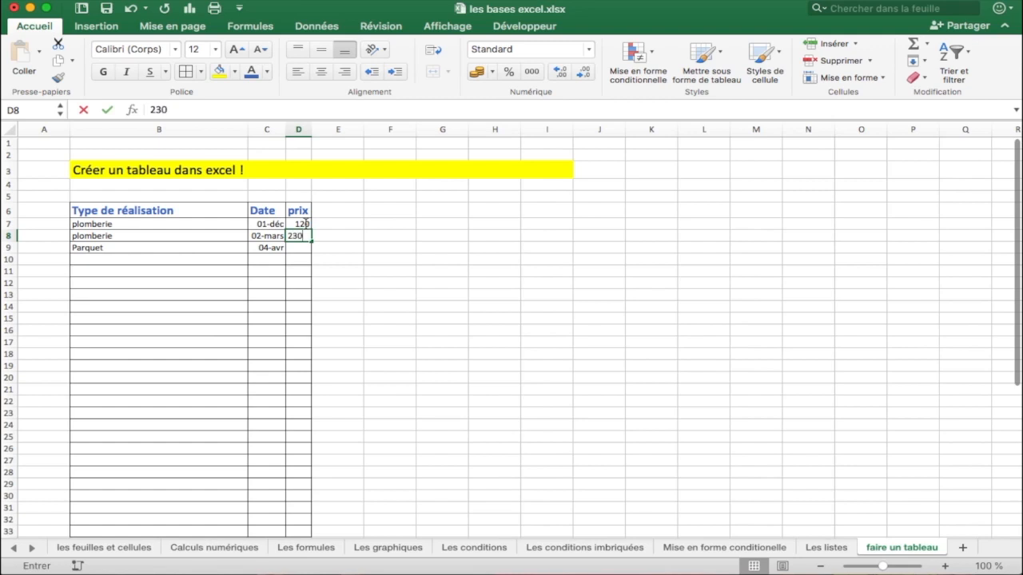
key("Return")
type("800")
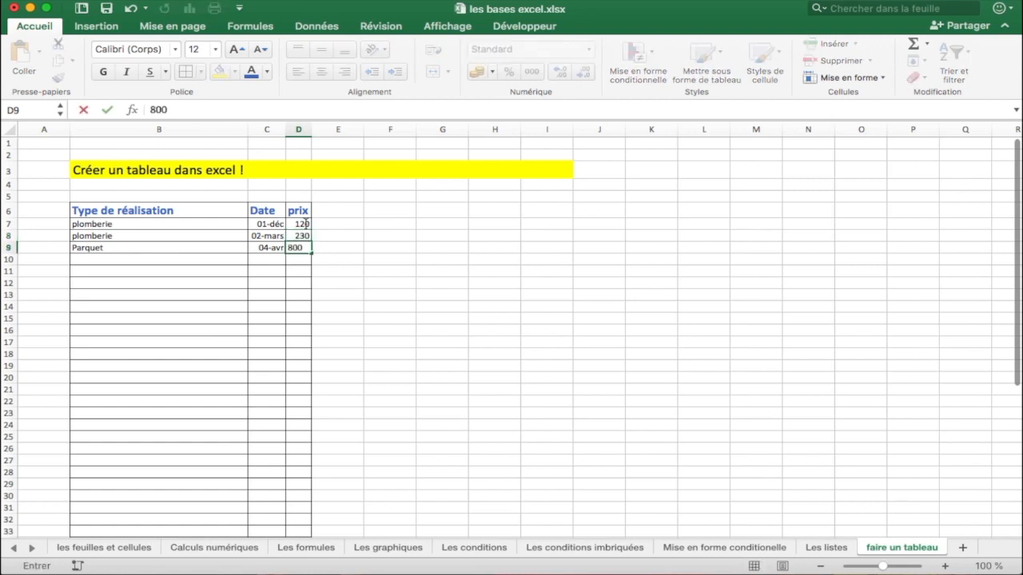
key("Return")
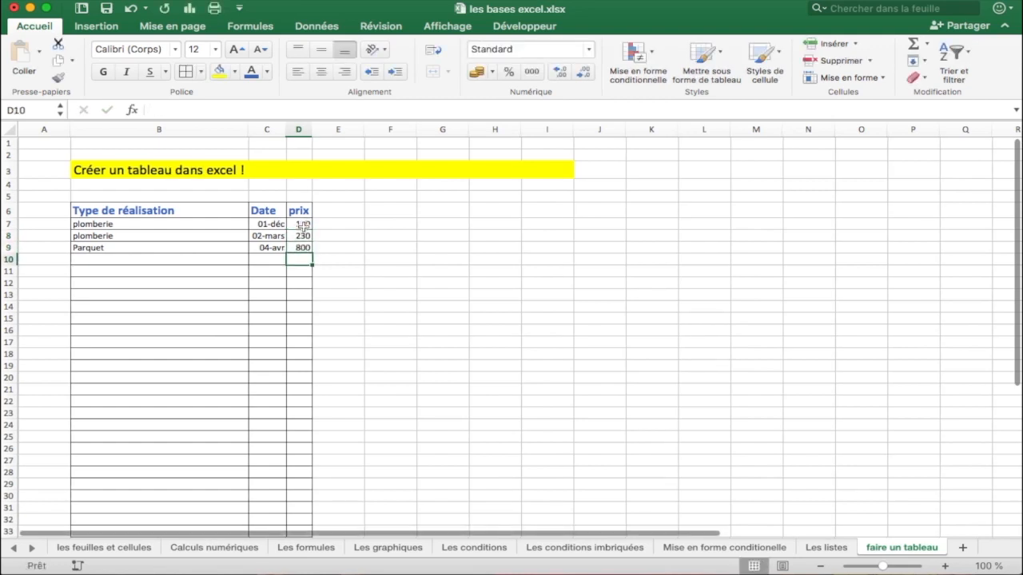
Format cells D7:D34 as Monétaire without decimal places.
left_click_drag(306, 224, 304, 505)
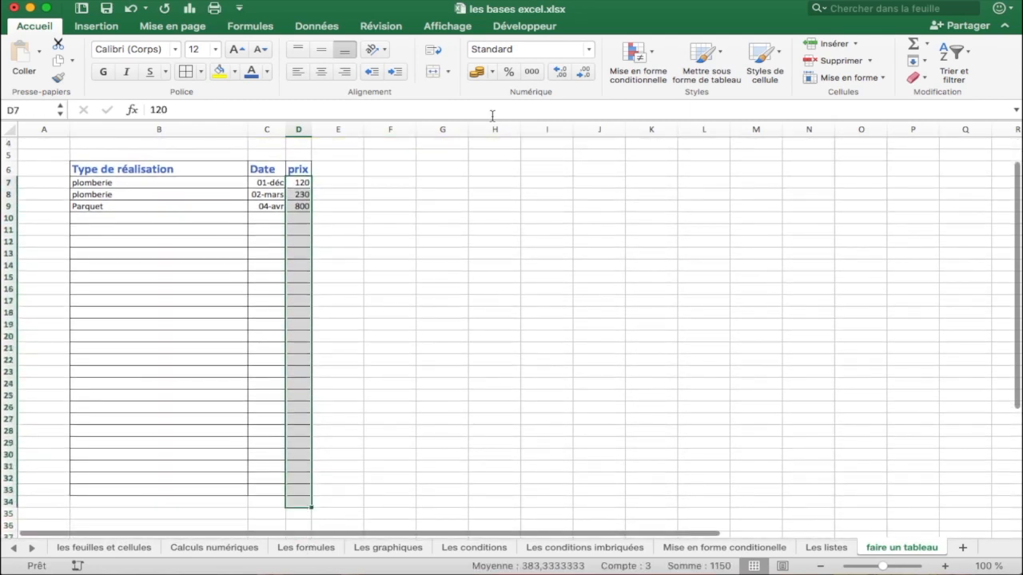
left_click(589, 49)
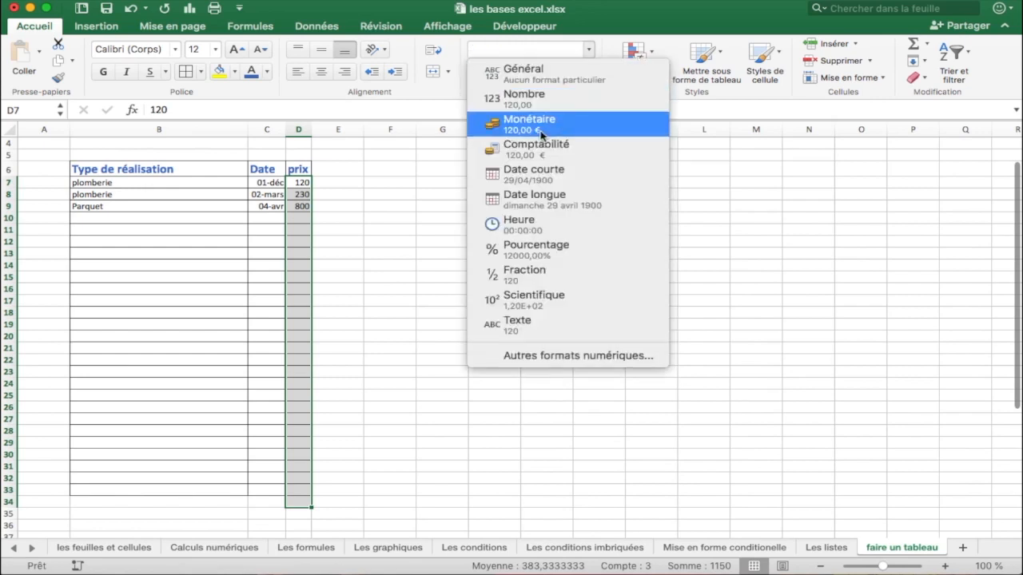
left_click(541, 132)
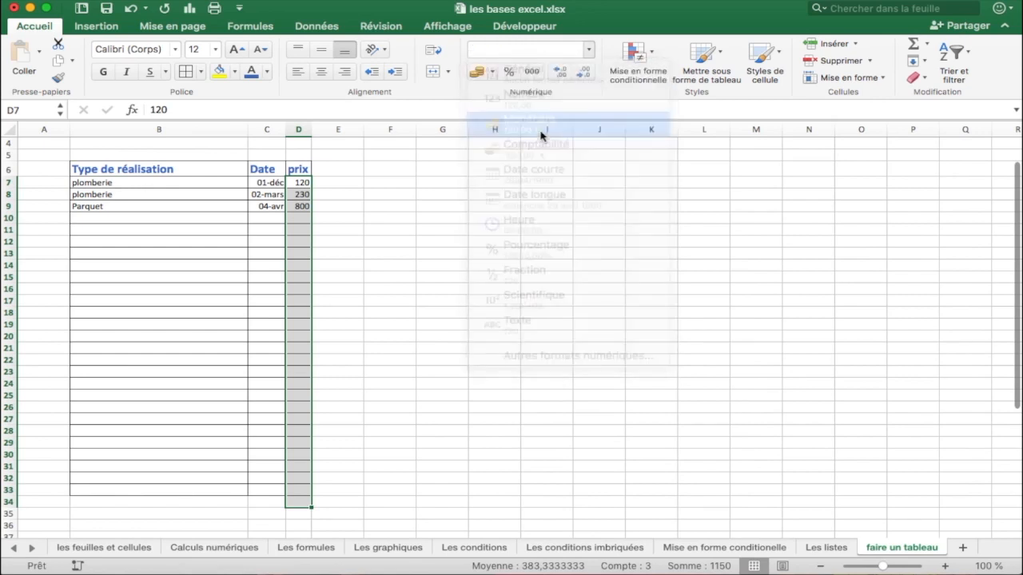
left_click(582, 74)
left_click(583, 74)
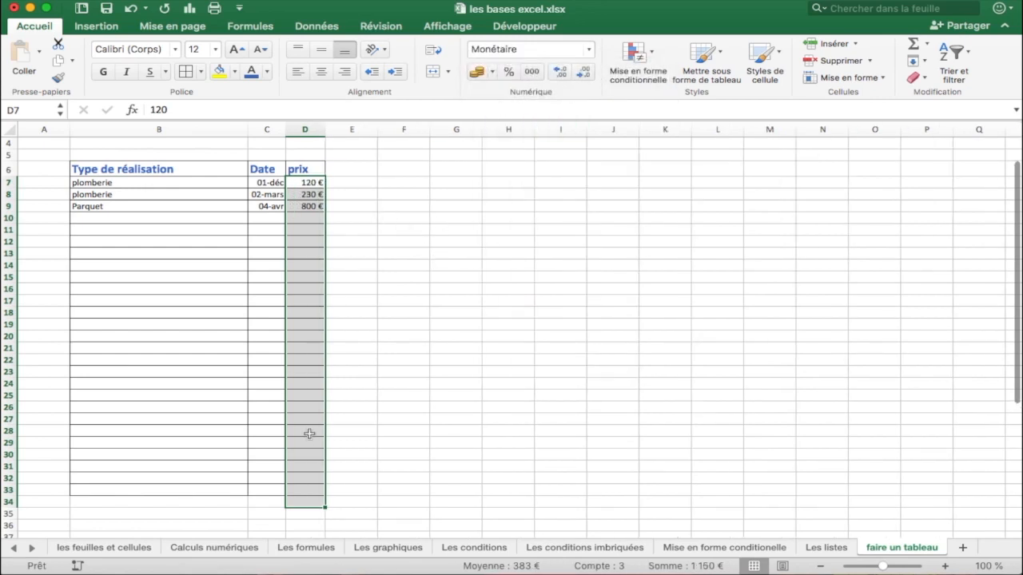
Enter the label Total in C34 below the table and add borders to cells C34:D34.
left_click(254, 503)
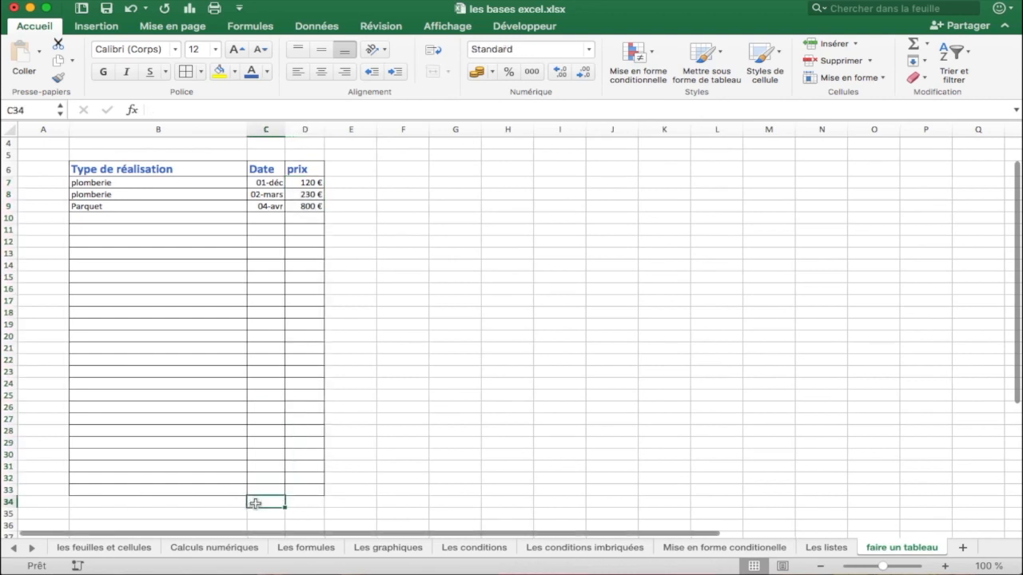
type("Total")
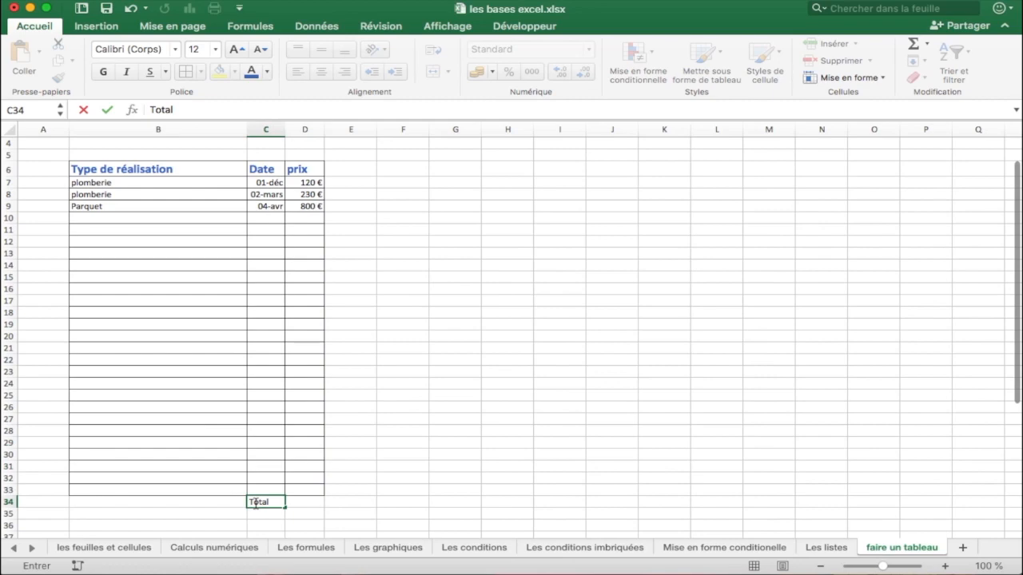
scroll(354, 497, "up", 3)
scroll(354, 497, "down", 5)
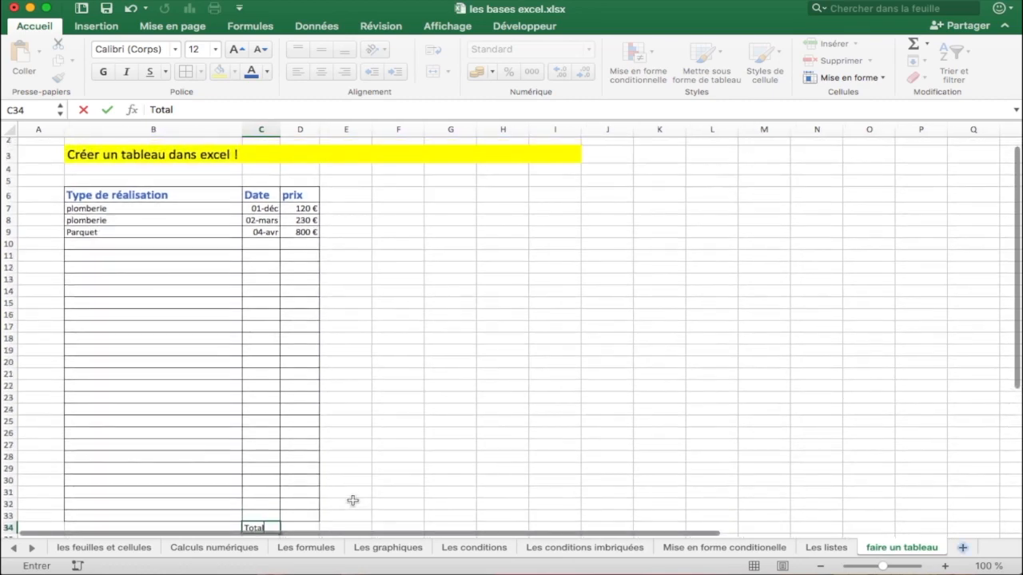
left_click(323, 477)
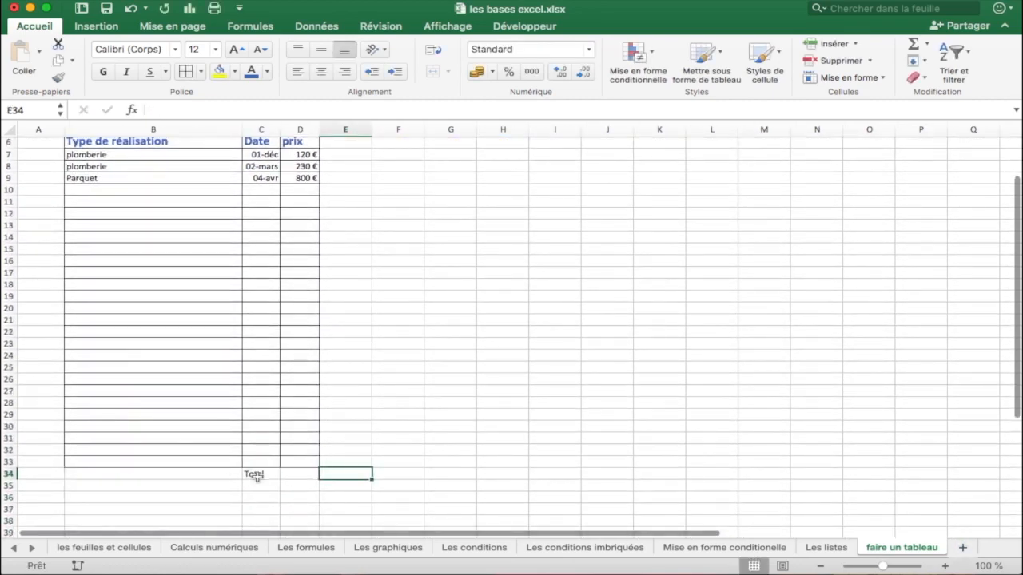
left_click_drag(253, 473, 296, 473)
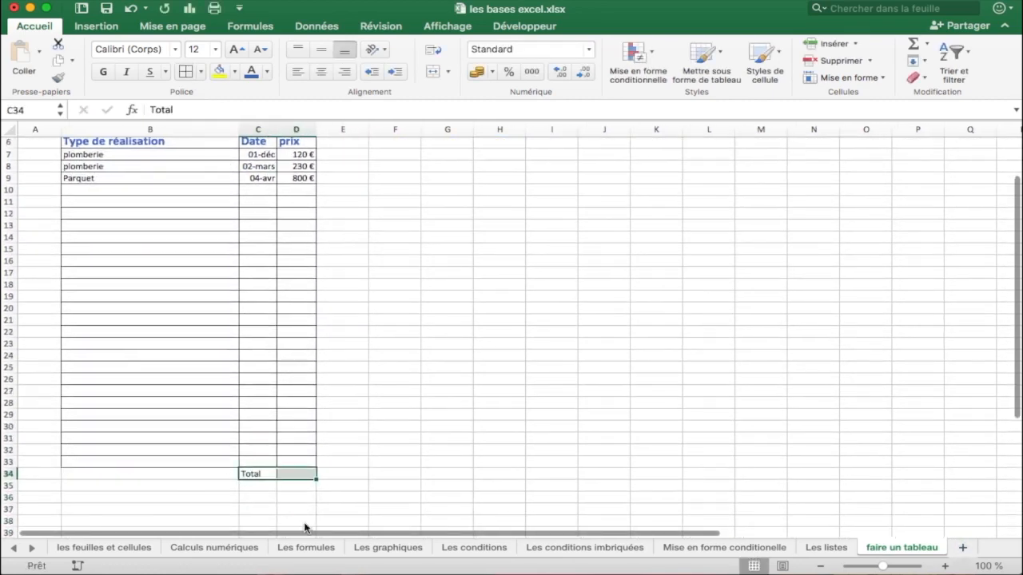
Sum the prices in cell D34 with the SOMME function over D7:D33.
left_click(294, 474)
type("=somme(")
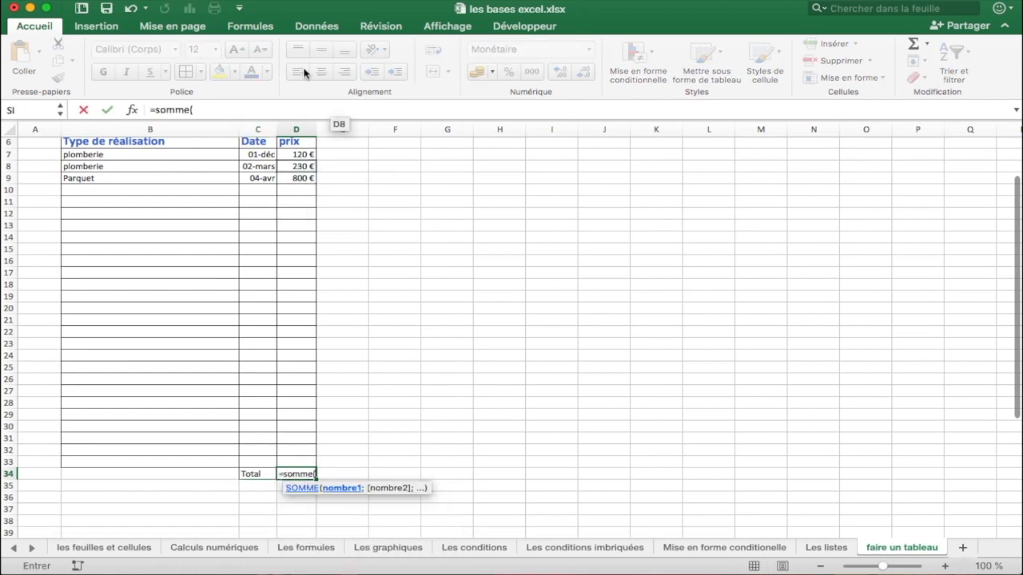
left_click(301, 154)
left_click_drag(303, 166, 305, 467)
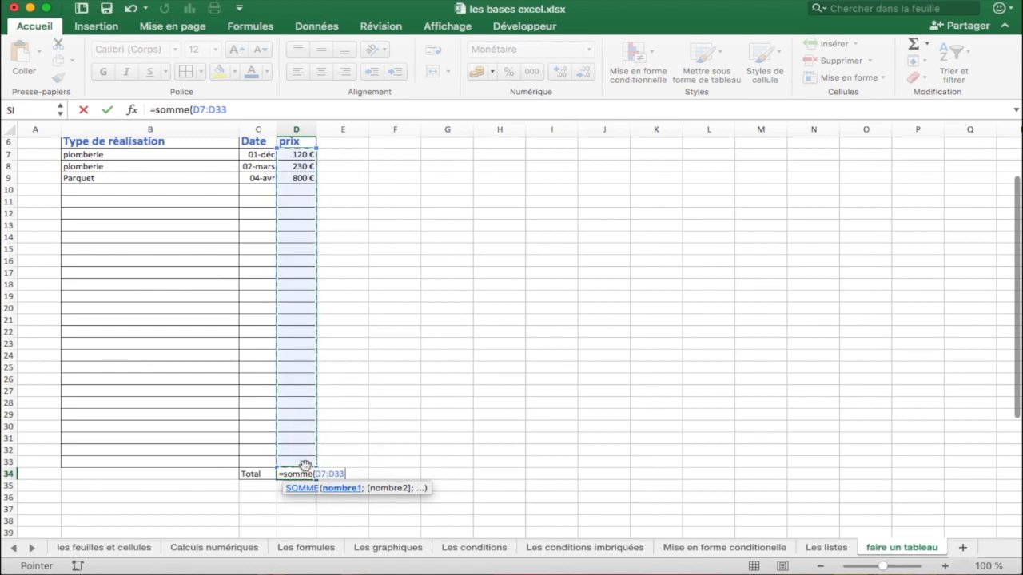
key("Return")
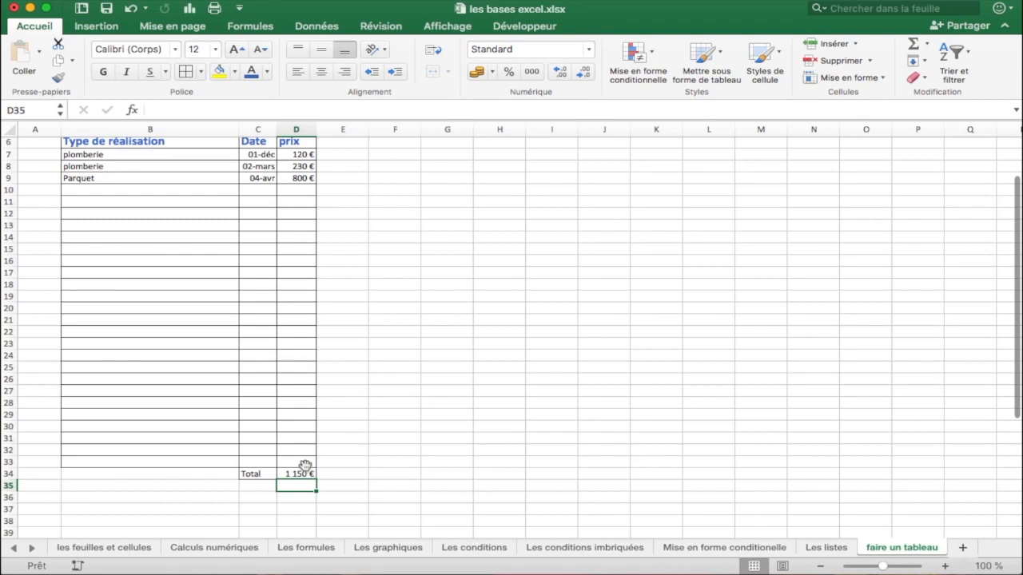
Review the table headings and the source list on the Les listes sheet, and return to the faire un tableau sheet.
scroll(306, 466, "up", 1)
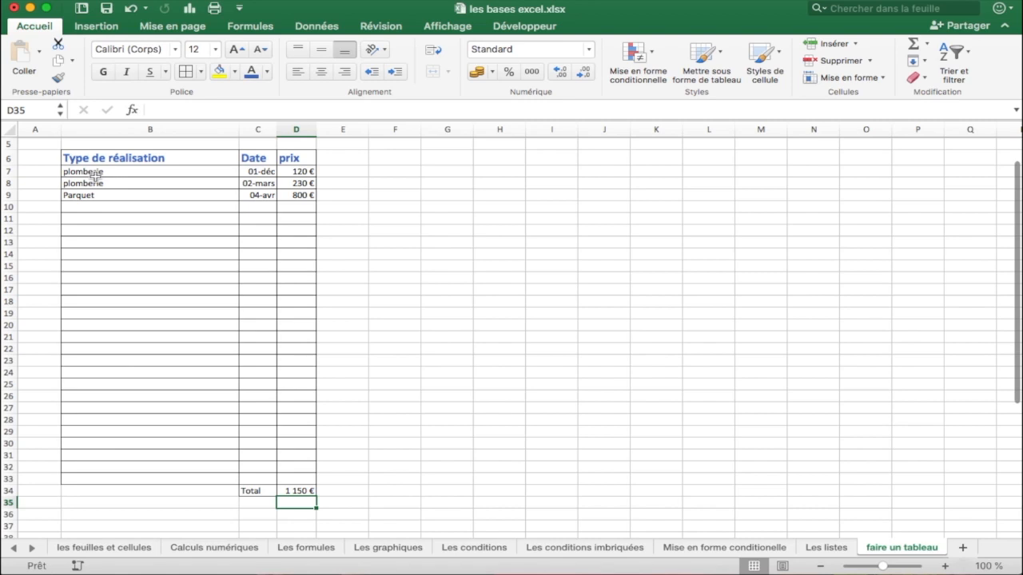
left_click(99, 158)
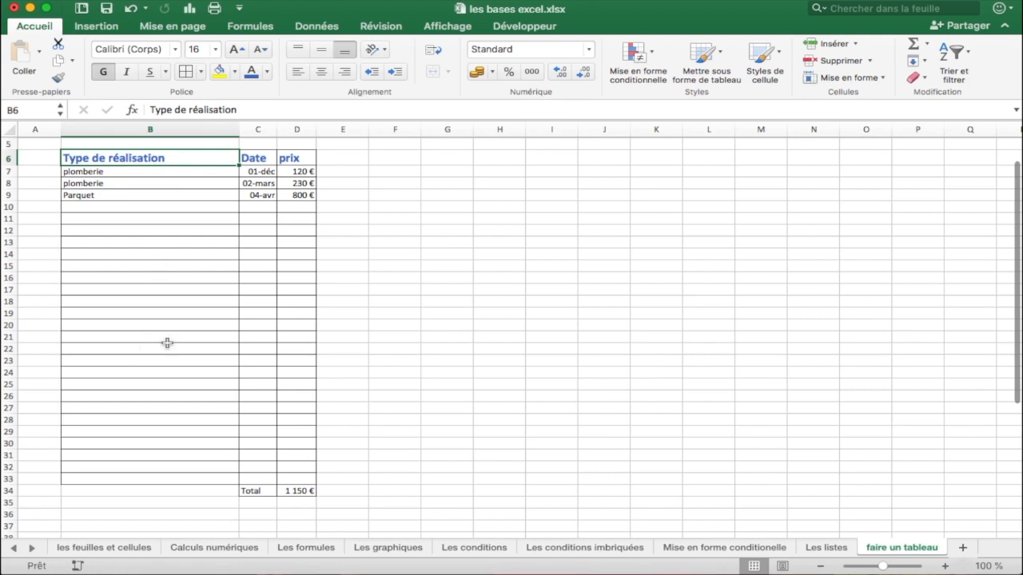
left_click(823, 550)
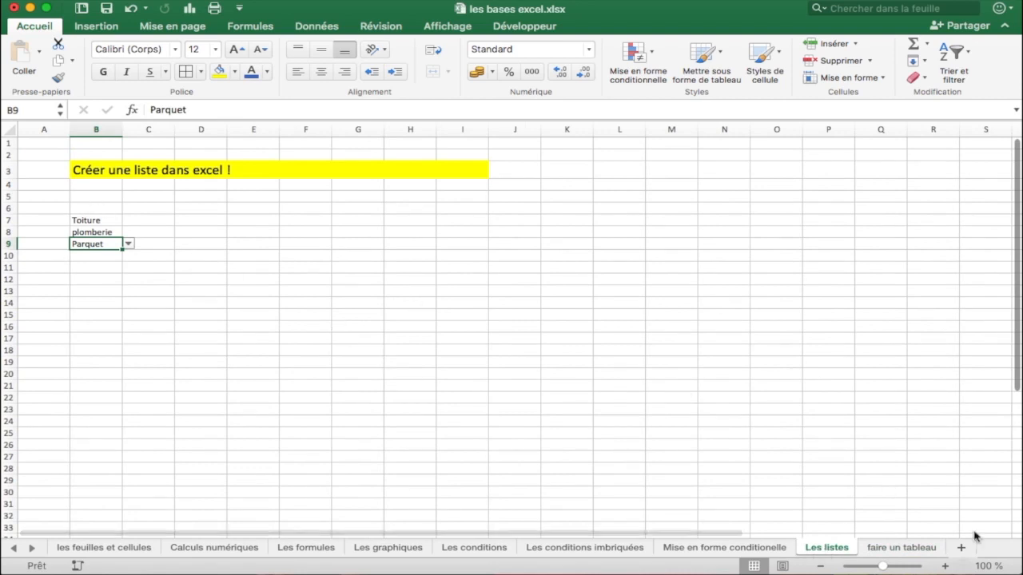
left_click(903, 548)
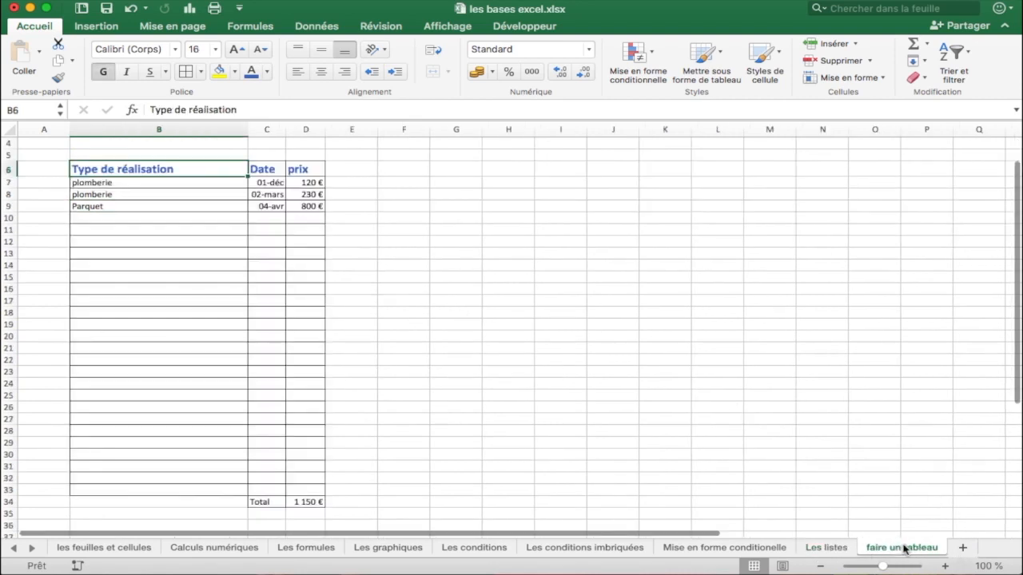
Copy the heading Type de réalisation into cell B6 of the Les listes sheet and fit column B to its content.
right_click(154, 170)
left_click(206, 190)
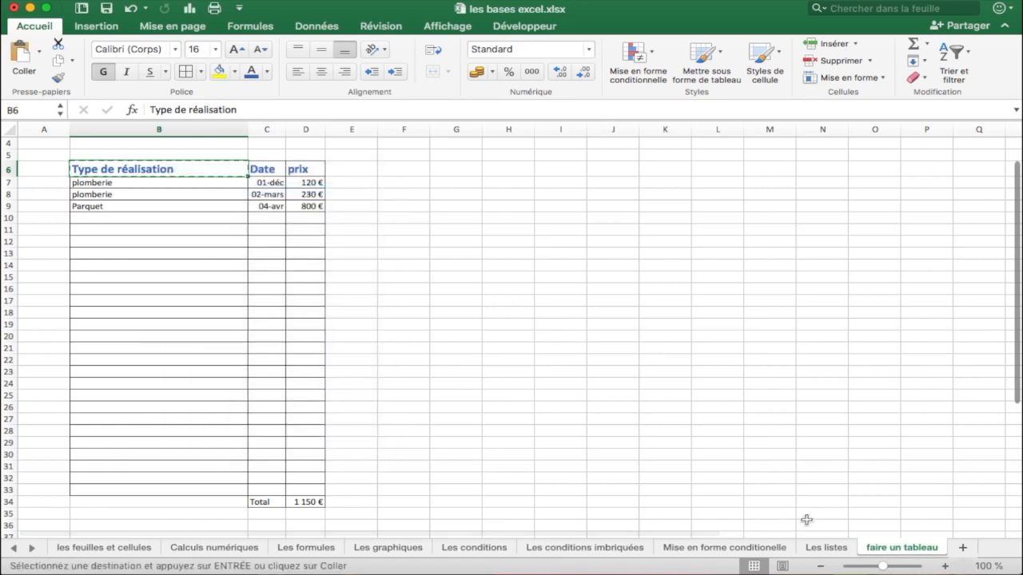
left_click(817, 551)
left_click(96, 209)
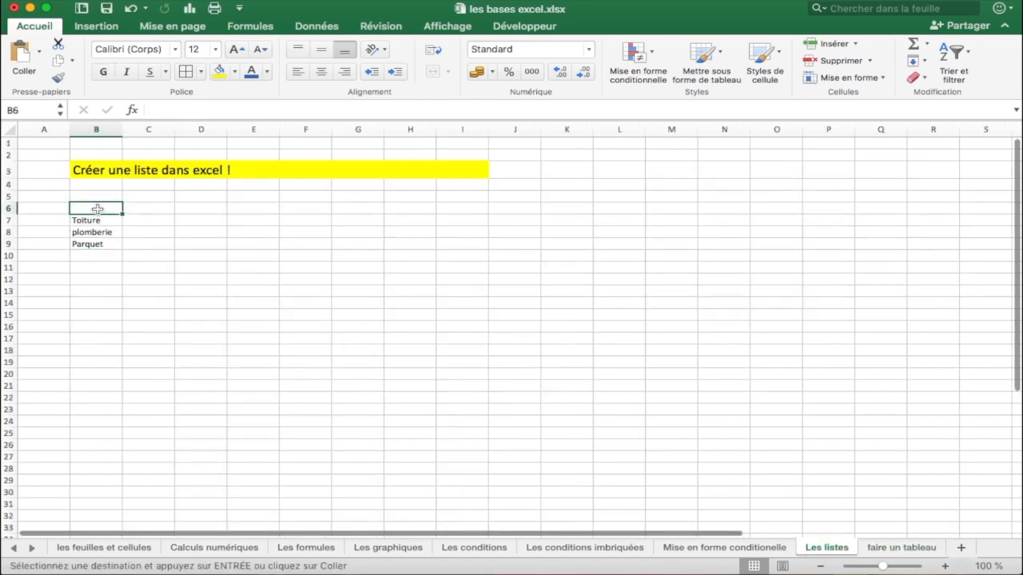
right_click(108, 216)
left_click(130, 244)
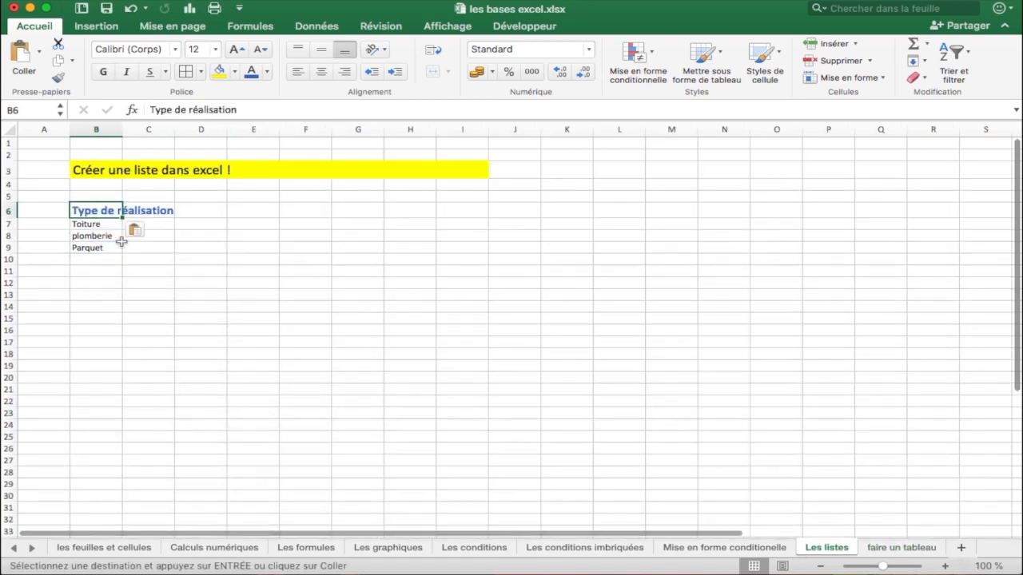
double_click(122, 130)
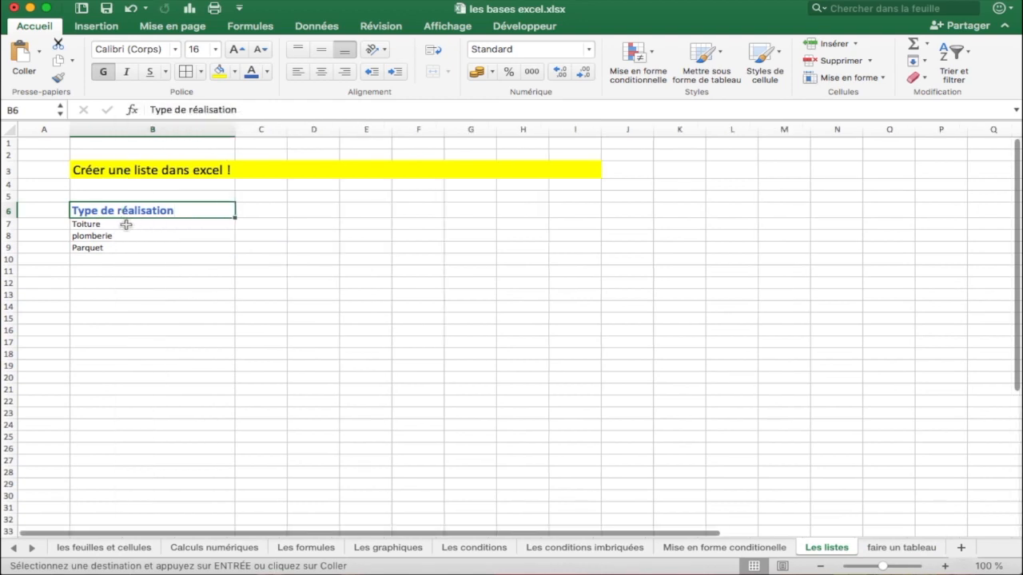
left_click_drag(100, 225, 110, 372)
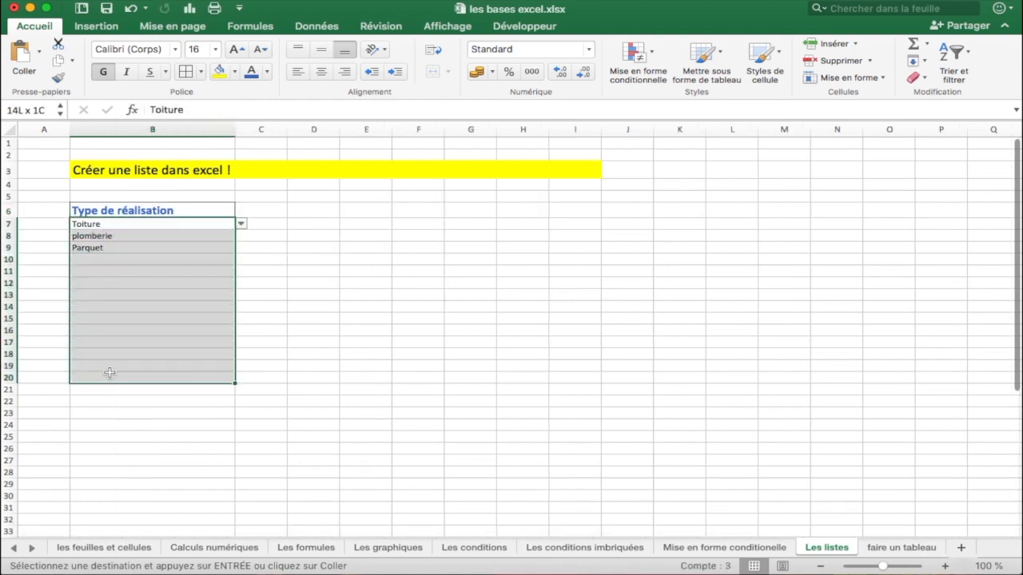
key("Up")
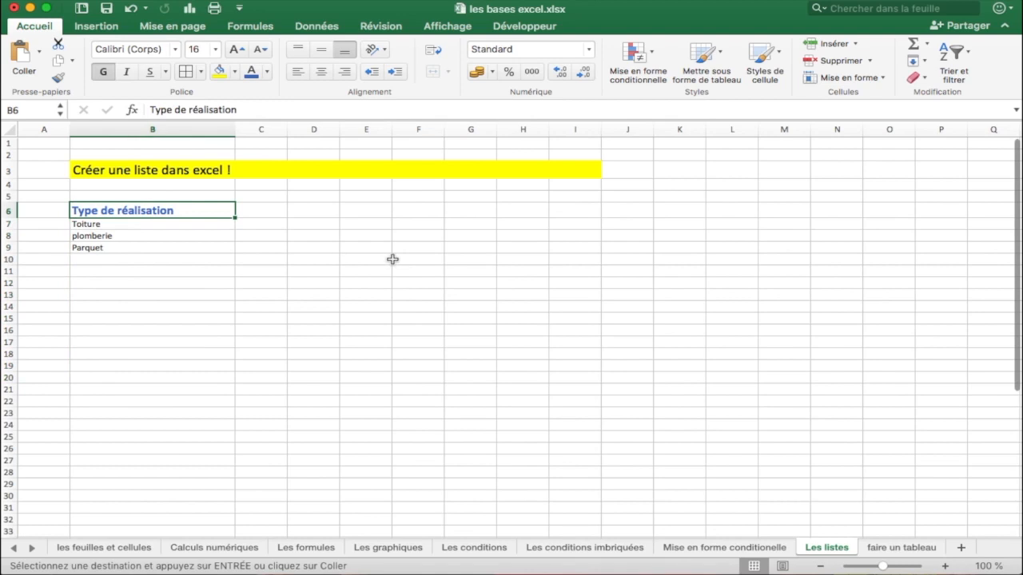
left_click(442, 293)
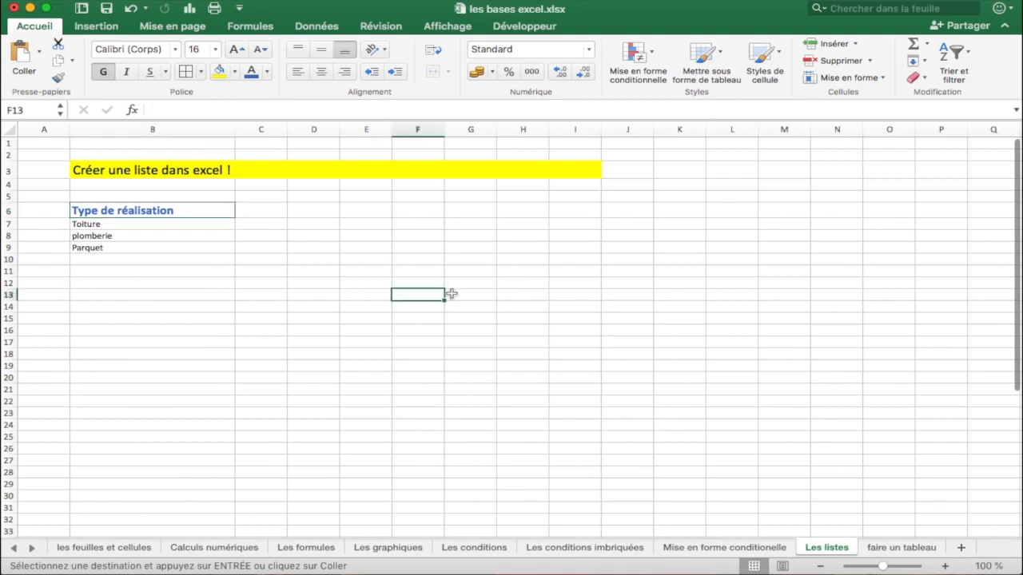
Split the faire un tableau sheet's window horizontally just below heading row 6, keeping rows 1 to 6 in the upper pane.
left_click(888, 548)
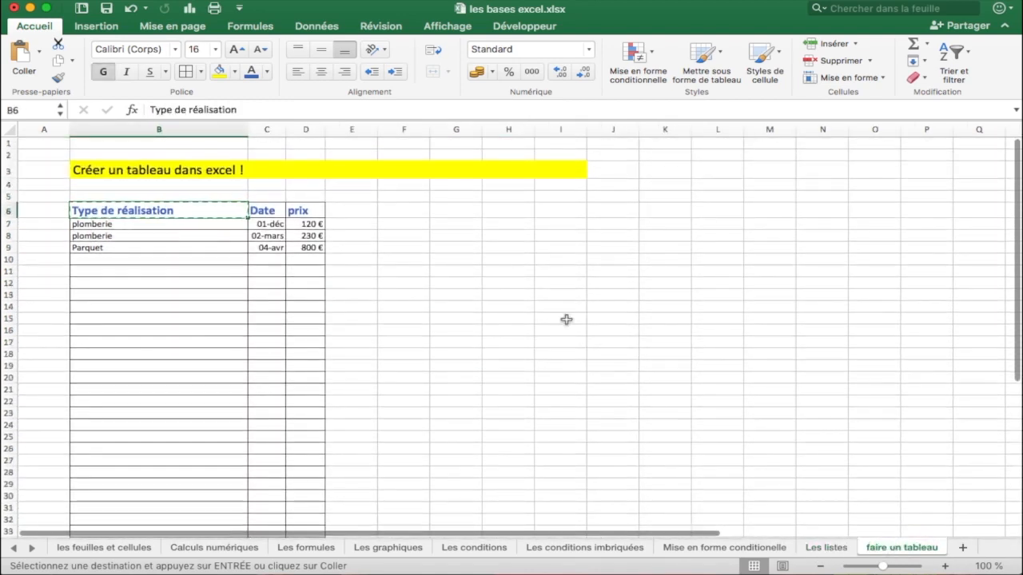
left_click(12, 211)
left_click_drag(12, 210, 6, 139)
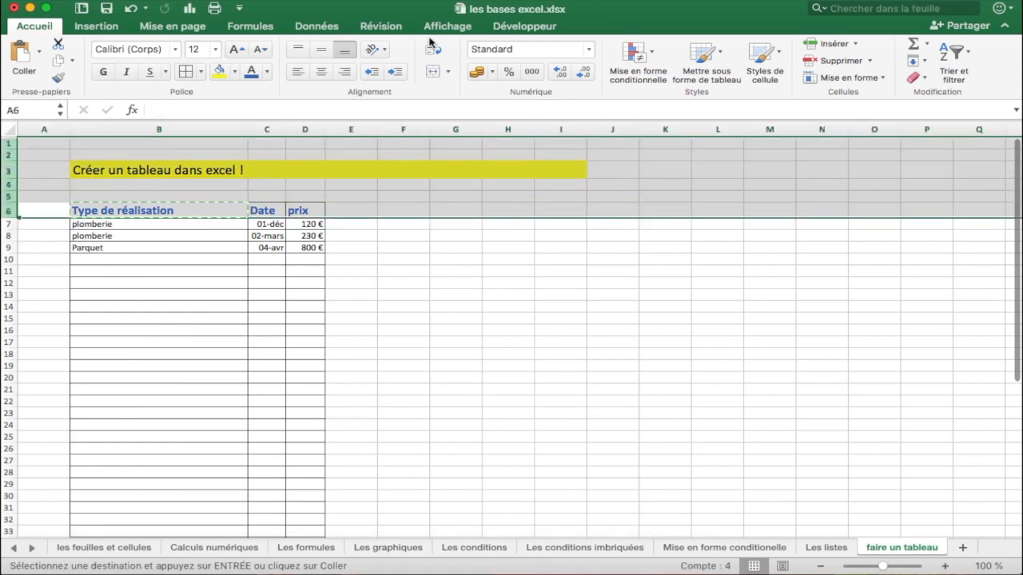
left_click(460, 28)
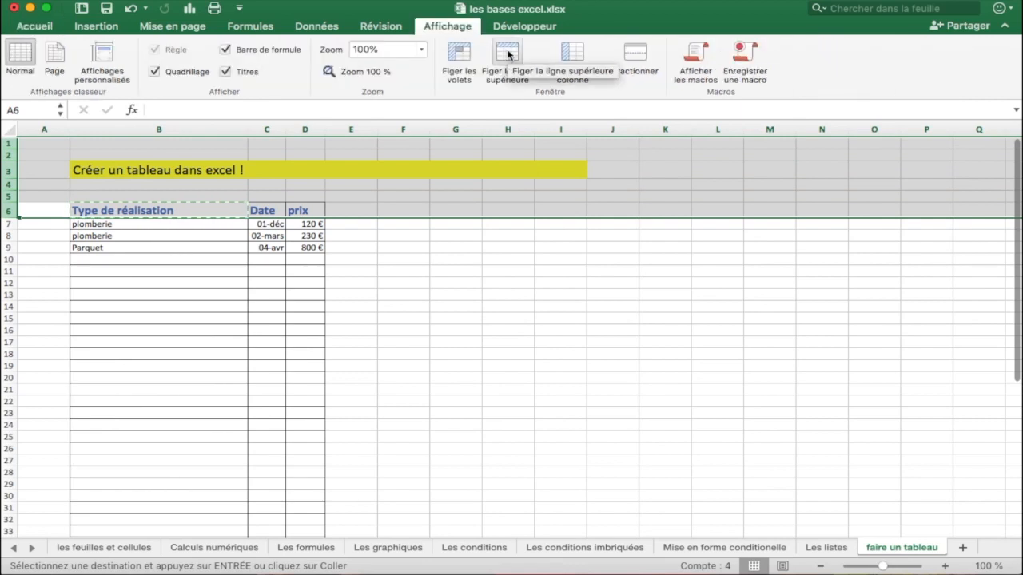
left_click(636, 54)
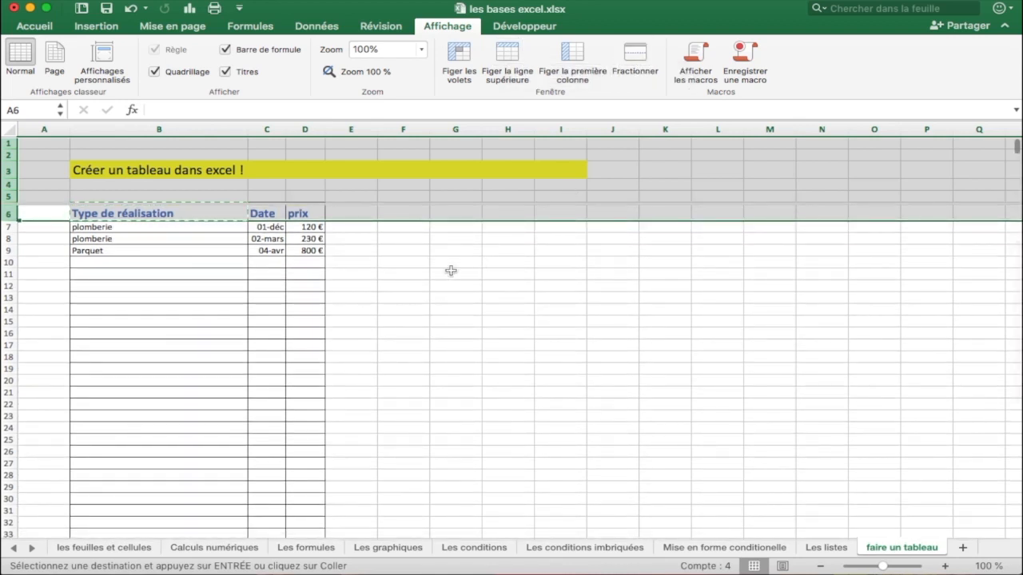
left_click_drag(13, 206, 10, 216)
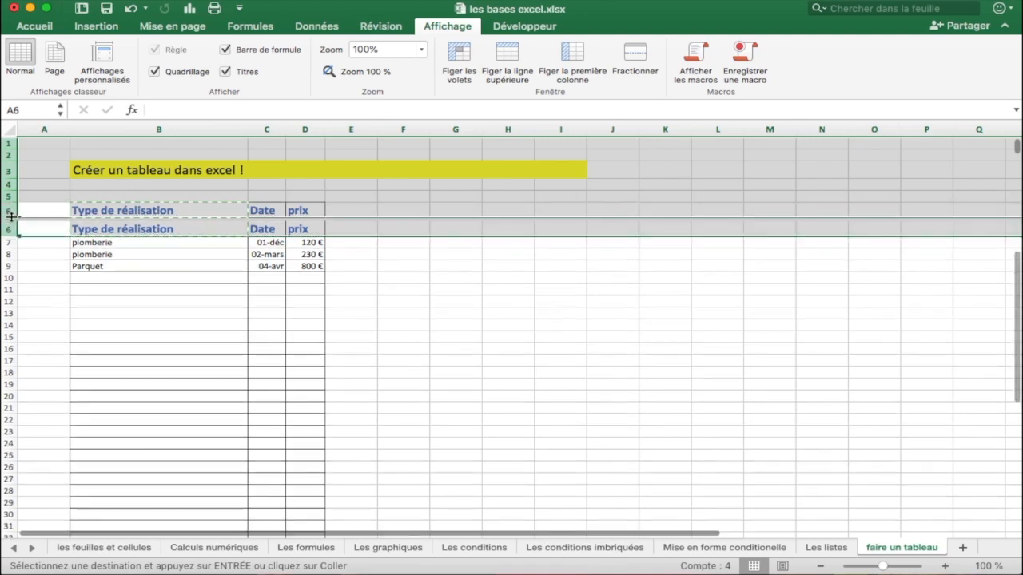
Examine the table in the lower pane from its first entries to the Total row, against the headings in the upper pane.
left_click(348, 291)
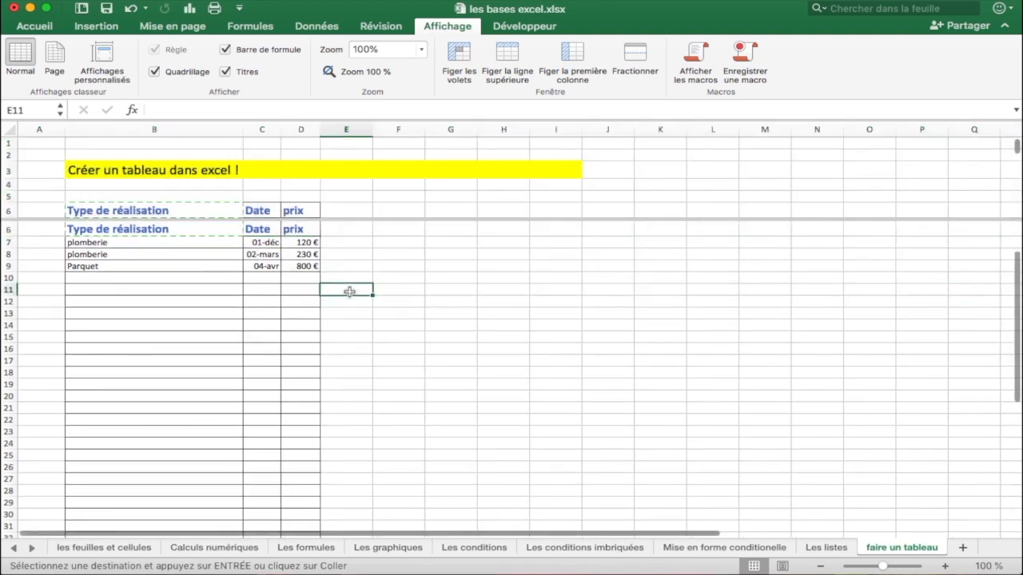
scroll(349, 292, "up", 2)
scroll(349, 292, "down", 10)
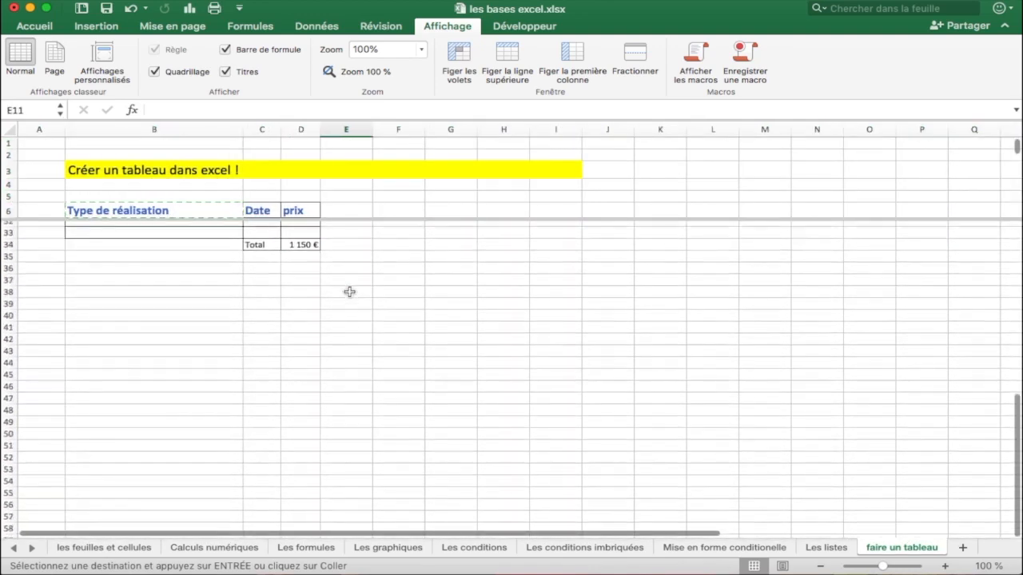
scroll(349, 292, "up", 8)
scroll(349, 292, "down", 5)
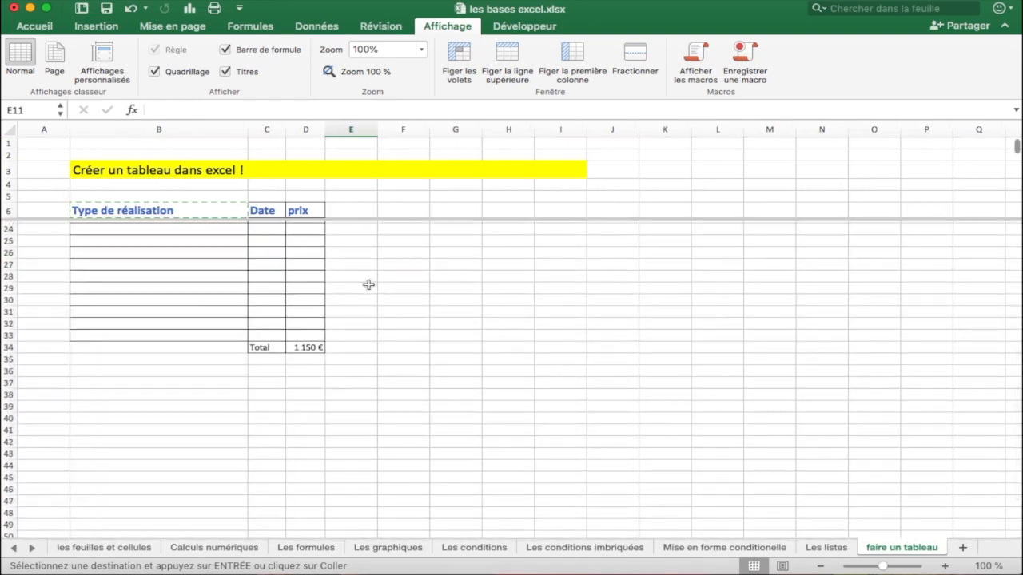
scroll(367, 287, "up", 5)
scroll(366, 287, "down", 1)
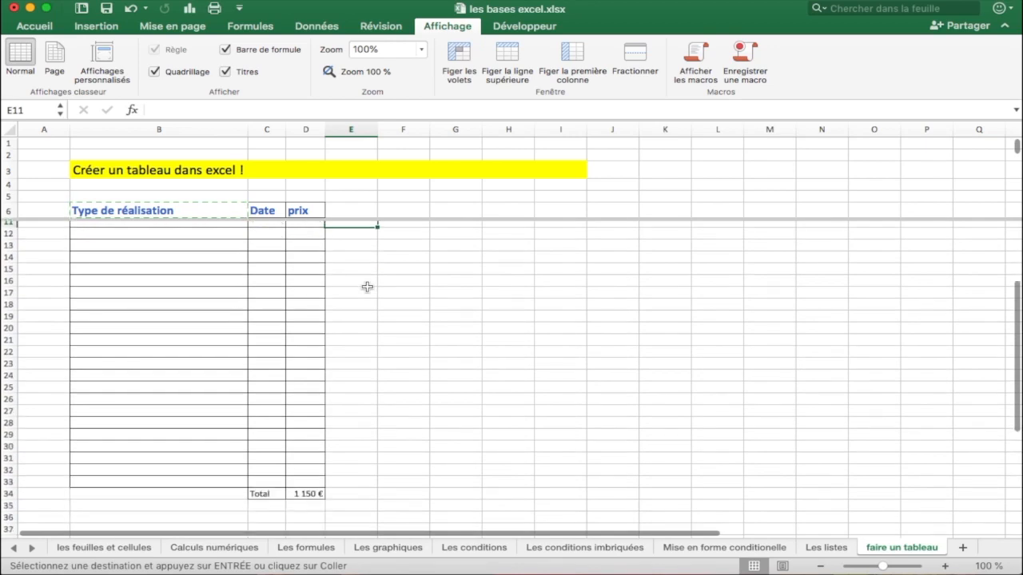
scroll(367, 287, "up", 2)
scroll(413, 333, "down", 4)
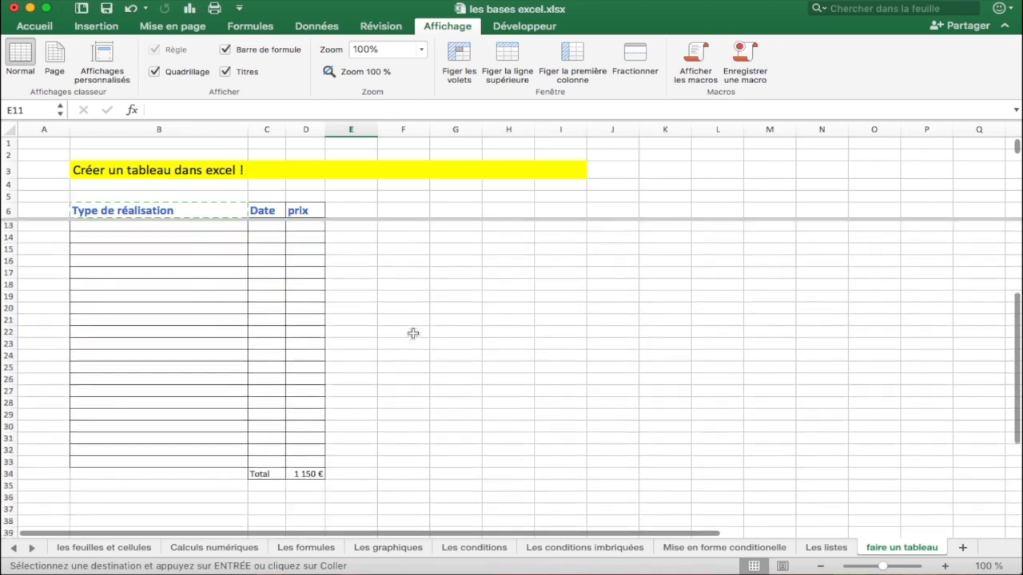
scroll(413, 333, "up", 4)
scroll(413, 334, "down", 2)
scroll(413, 333, "up", 1)
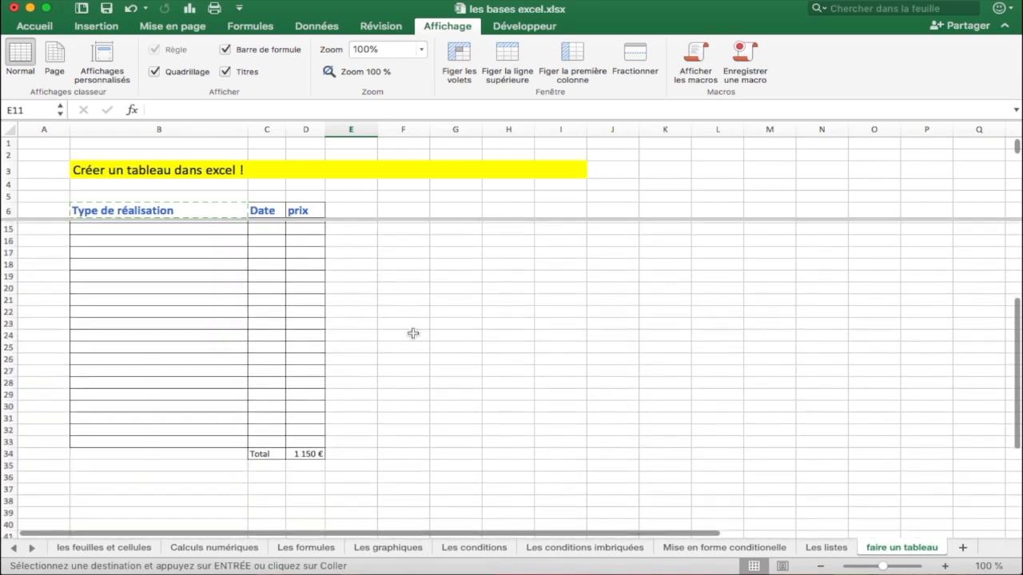
scroll(414, 333, "down", 3)
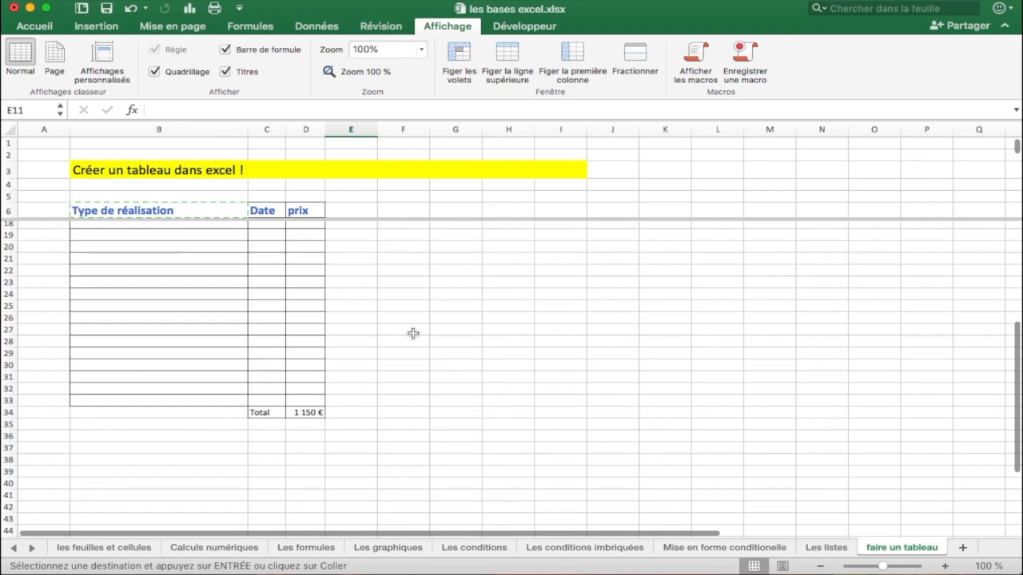
scroll(413, 334, "up", 3)
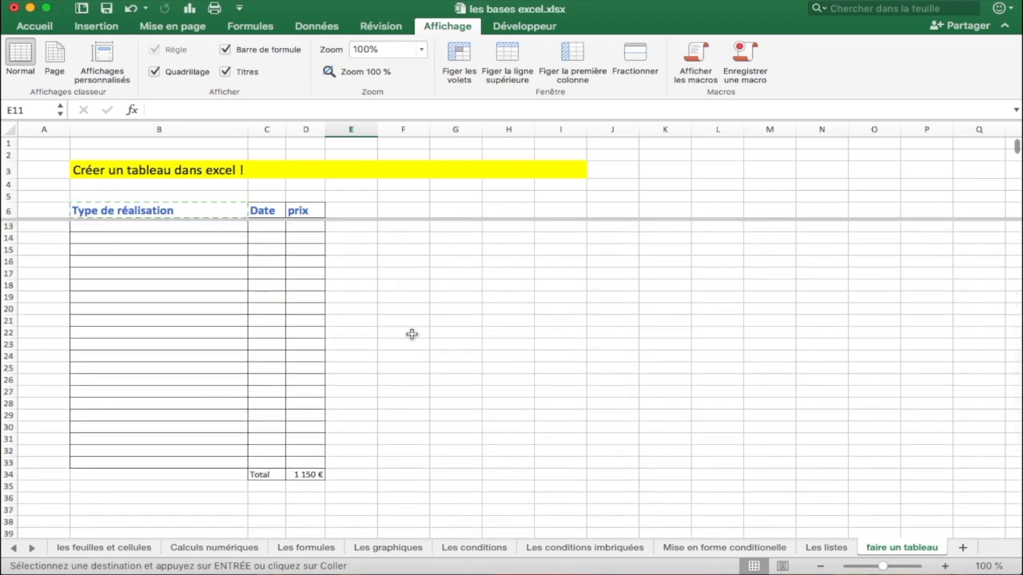
scroll(412, 334, "up", 8)
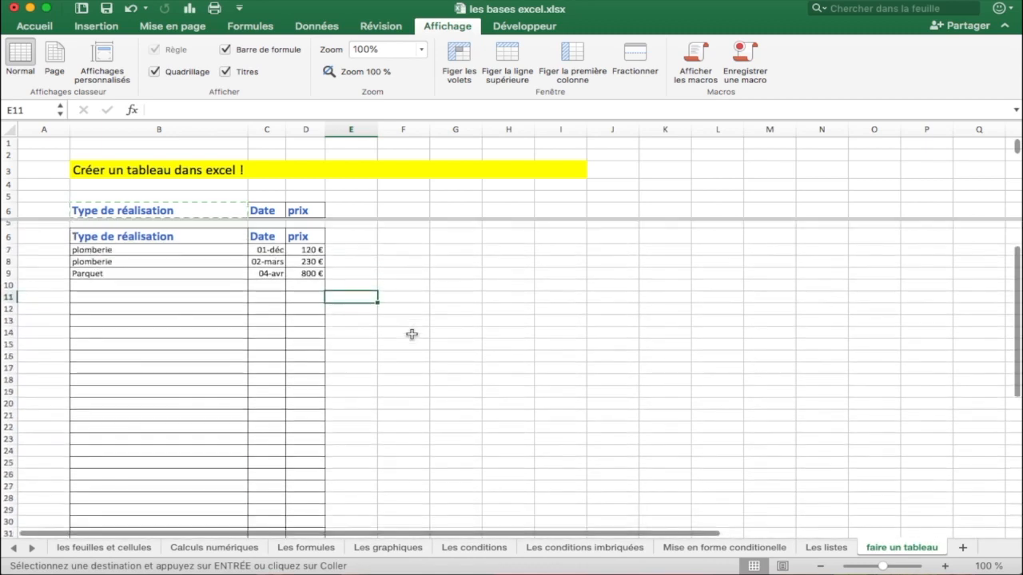